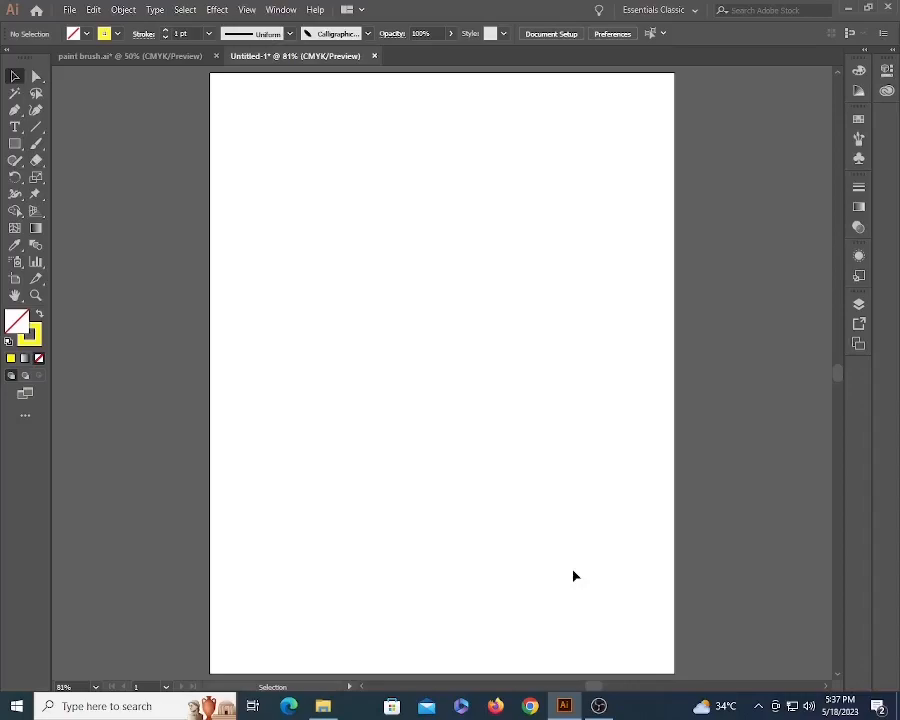
Paint two wavy yellow calligraphic strokes across the artboard with the Paintbrush tool, one below the other
{"action": "left_click", "coordinate": [36, 143]}
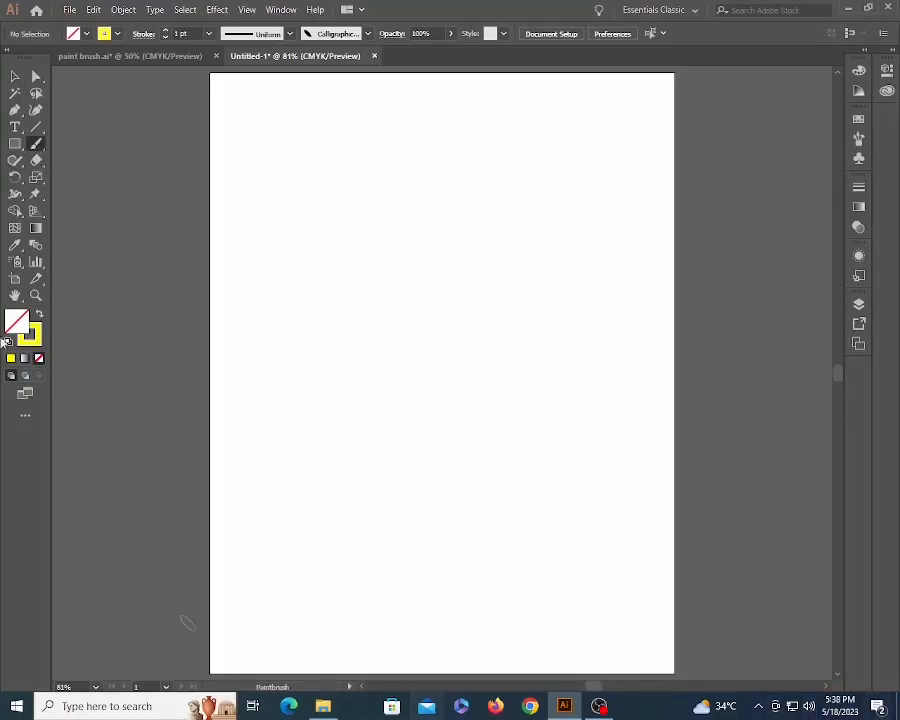
{"action": "mouse_move", "coordinate": [282, 164]}
{"action": "left_mouse_down"}
{"action": "mouse_move", "coordinate": [521, 253]}
{"action": "mouse_move", "coordinate": [734, 178]}
{"action": "mouse_move", "coordinate": [608, 148]}
{"action": "left_mouse_up"}
{"action": "mouse_move", "coordinate": [250, 302]}
{"action": "left_mouse_down"}
{"action": "mouse_move", "coordinate": [265, 363]}
{"action": "mouse_move", "coordinate": [382, 417]}
{"action": "mouse_move", "coordinate": [508, 442]}
{"action": "mouse_move", "coordinate": [595, 378]}
{"action": "left_mouse_up"}
{"action": "key", "text": "v"}
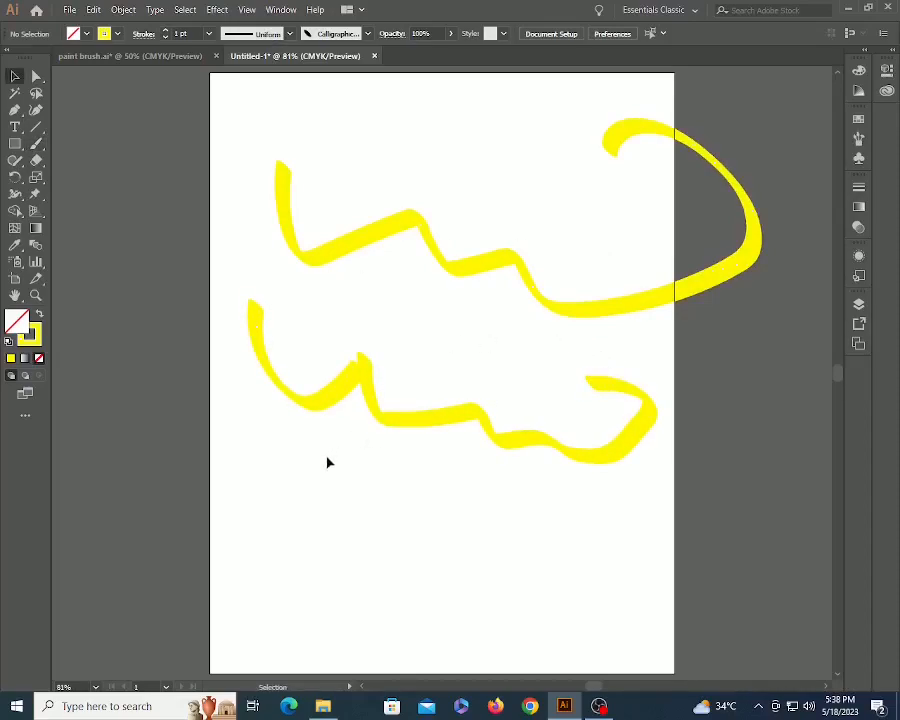
Delete both wavy strokes to clear the artboard
{"action": "left_click", "coordinate": [524, 435]}
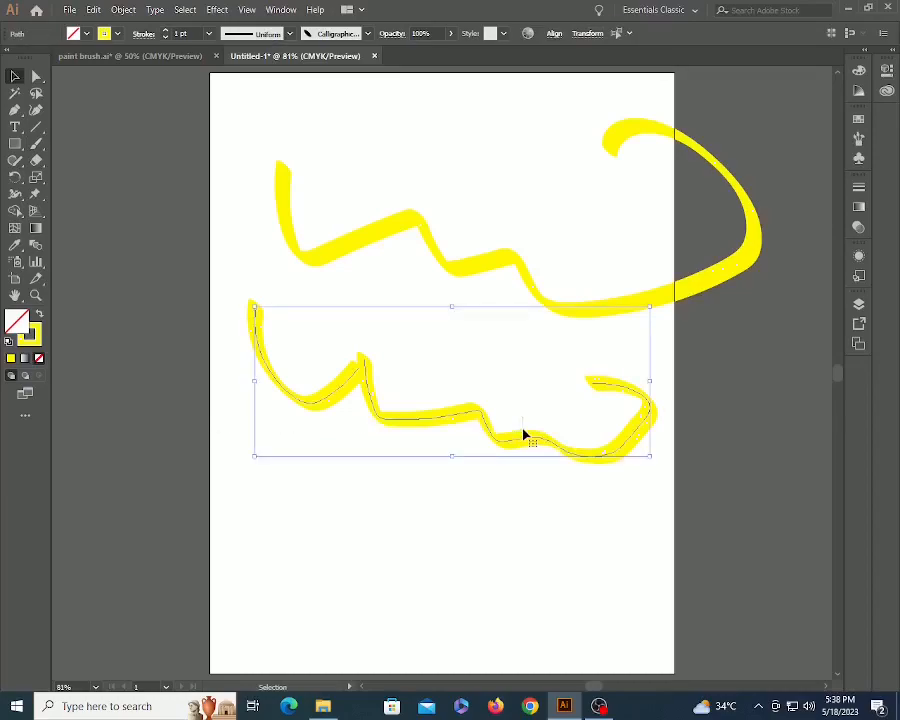
{"action": "key", "text": "Delete"}
{"action": "key", "text": "ctrl+a"}
{"action": "key", "text": "Delete"}
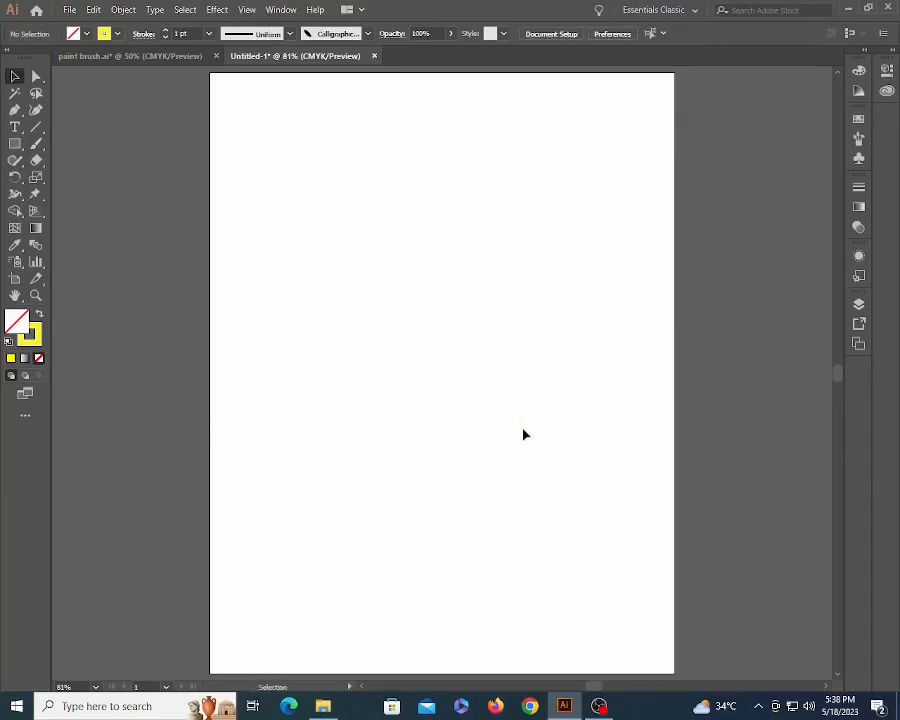
Set the Paintbrush fidelity to Smooth and paint two wavy strokes across the artboard
{"action": "double_click", "coordinate": [36, 145]}
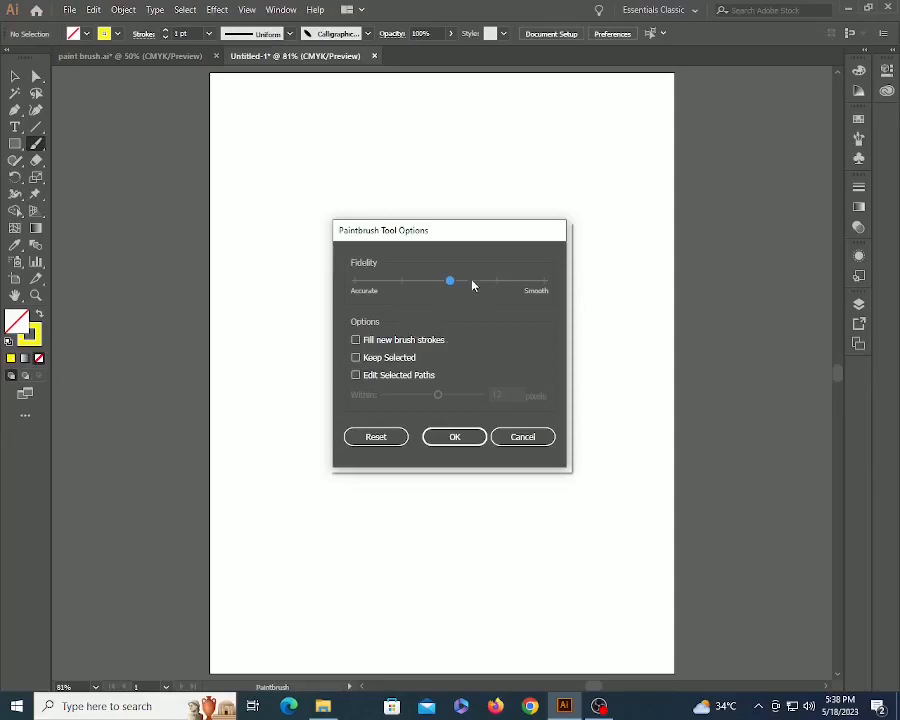
{"action": "left_click", "coordinate": [454, 436]}
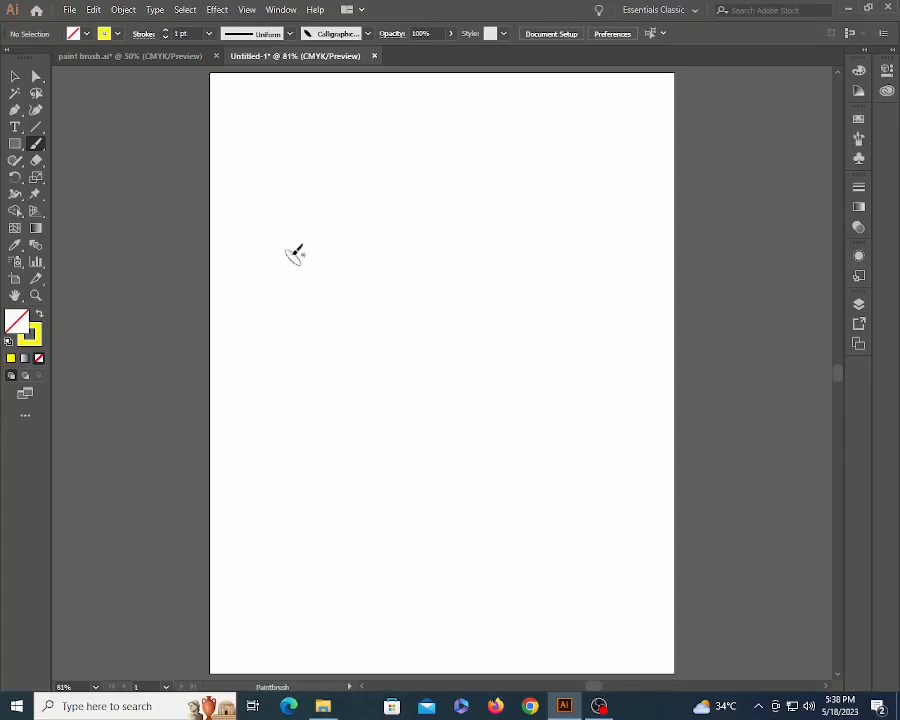
{"action": "mouse_move", "coordinate": [260, 257]}
{"action": "left_mouse_down"}
{"action": "mouse_move", "coordinate": [324, 274]}
{"action": "mouse_move", "coordinate": [452, 287]}
{"action": "mouse_move", "coordinate": [577, 266]}
{"action": "mouse_move", "coordinate": [695, 293]}
{"action": "mouse_move", "coordinate": [640, 197]}
{"action": "left_mouse_up"}
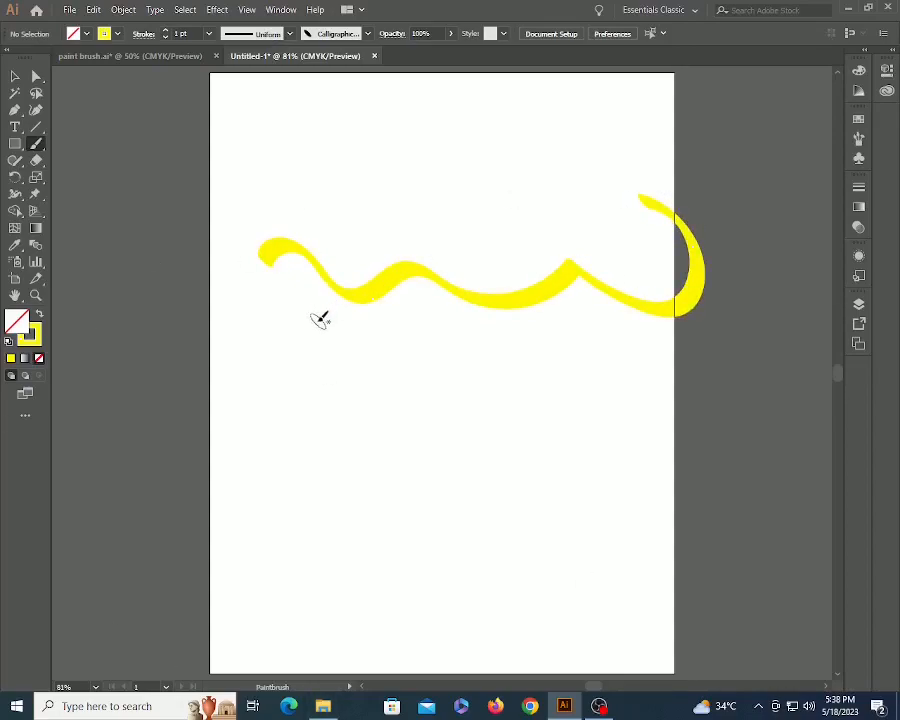
{"action": "mouse_move", "coordinate": [275, 328]}
{"action": "left_mouse_down"}
{"action": "mouse_move", "coordinate": [362, 392]}
{"action": "mouse_move", "coordinate": [424, 340]}
{"action": "mouse_move", "coordinate": [527, 379]}
{"action": "mouse_move", "coordinate": [584, 387]}
{"action": "mouse_move", "coordinate": [595, 334]}
{"action": "left_mouse_up"}
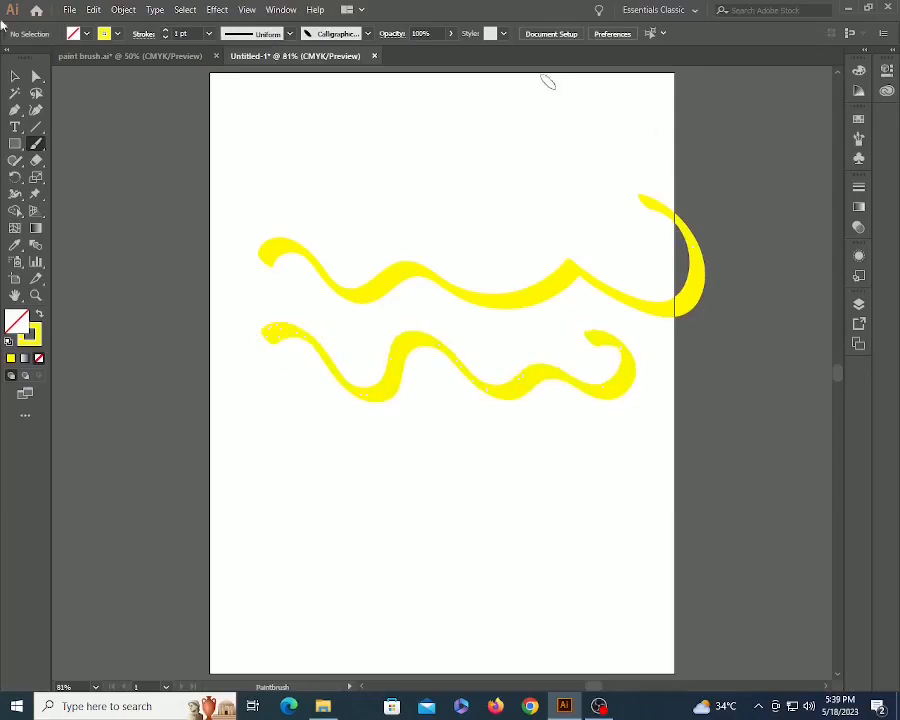
Set the Paintbrush fidelity to Accurate, paint a third stroke below the other two and inspect it against the smooth one up close
{"action": "double_click", "coordinate": [37, 144]}
{"action": "left_click", "coordinate": [355, 281]}
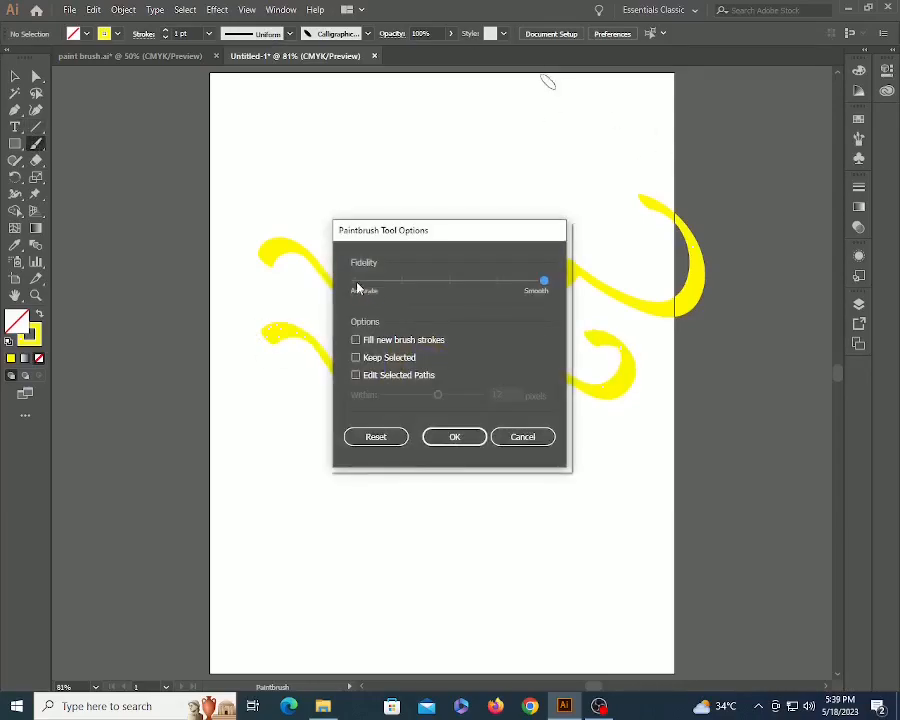
{"action": "left_click", "coordinate": [453, 437]}
{"action": "mouse_move", "coordinate": [250, 413]}
{"action": "left_mouse_down"}
{"action": "mouse_move", "coordinate": [365, 414]}
{"action": "mouse_move", "coordinate": [399, 449]}
{"action": "mouse_move", "coordinate": [516, 437]}
{"action": "mouse_move", "coordinate": [593, 459]}
{"action": "mouse_move", "coordinate": [634, 410]}
{"action": "left_mouse_up"}
{"action": "key", "text": "z"}
{"action": "left_click_drag", "start_coordinate": [434, 315], "coordinate": [576, 455]}
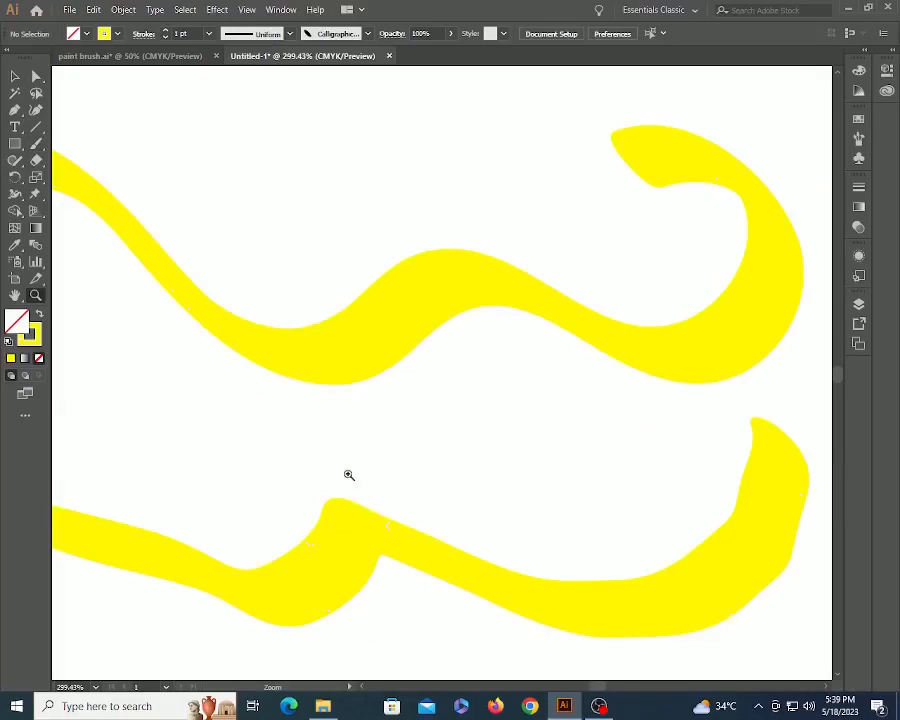
Fit the artboard in view and delete all three comparison strokes
{"action": "key", "text": "v"}
{"action": "key", "text": "ctrl+0"}
{"action": "key", "text": "ctrl+a"}
{"action": "key", "text": "Delete"}
Enable Fill new brush strokes for the Paintbrush and paint two stepped strokes descending across the artboard
{"action": "key", "text": "b"}
{"action": "key", "text": "Return"}
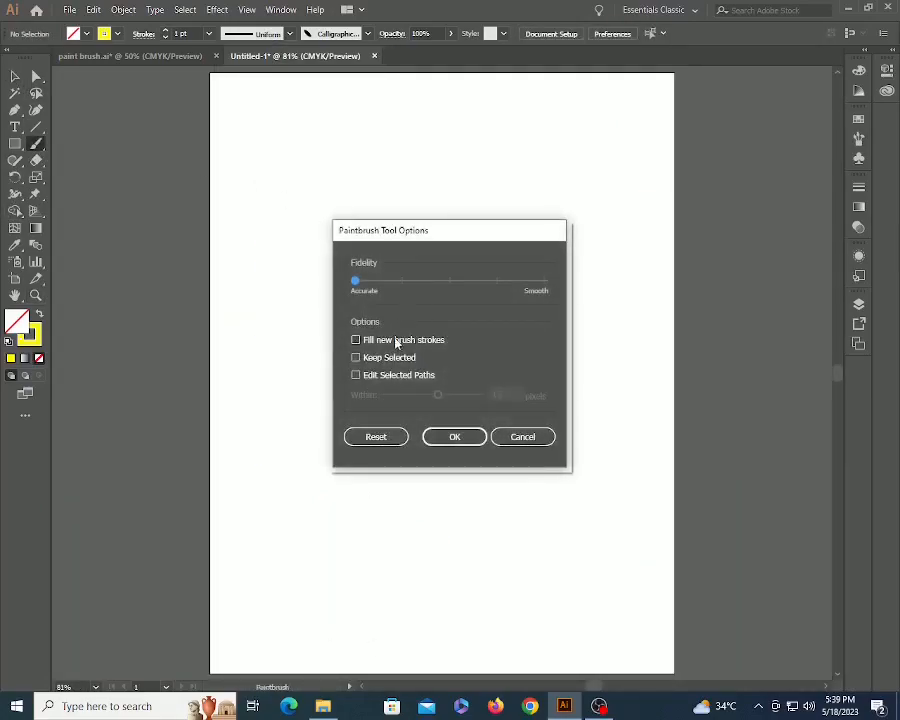
{"action": "left_click", "coordinate": [446, 440]}
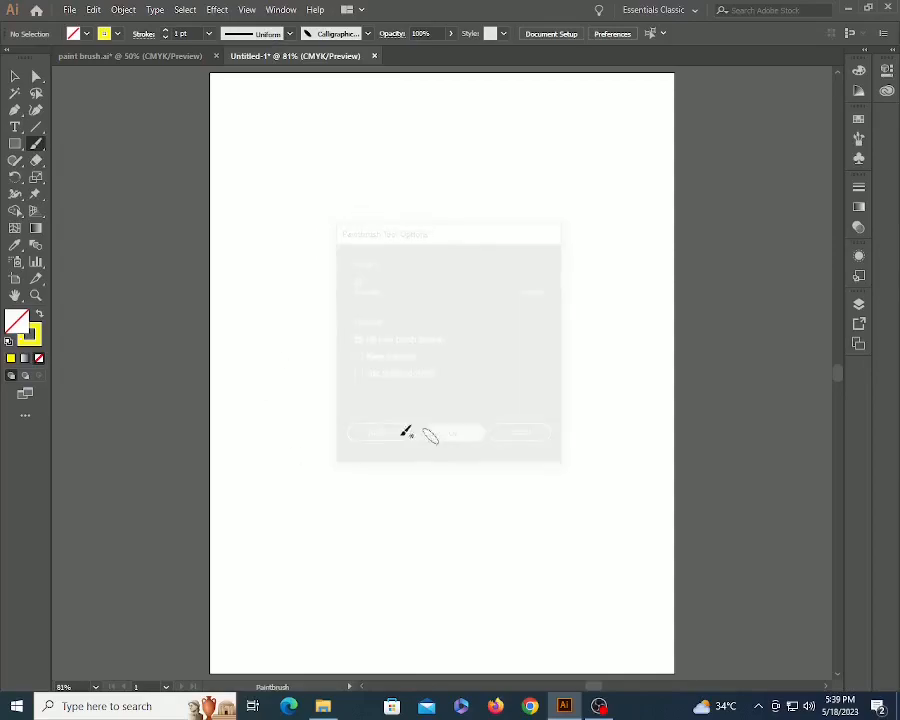
{"action": "mouse_move", "coordinate": [248, 240]}
{"action": "left_mouse_down"}
{"action": "mouse_move", "coordinate": [371, 264]}
{"action": "mouse_move", "coordinate": [547, 374]}
{"action": "mouse_move", "coordinate": [648, 340]}
{"action": "left_mouse_up"}
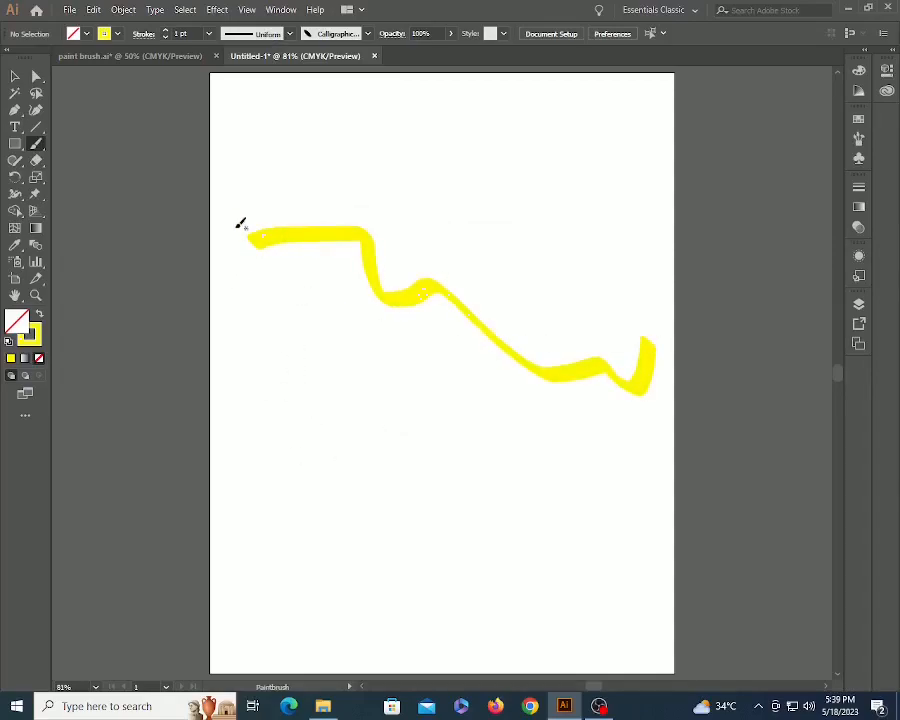
{"action": "mouse_move", "coordinate": [245, 312]}
{"action": "left_mouse_down"}
{"action": "mouse_move", "coordinate": [459, 423]}
{"action": "mouse_move", "coordinate": [660, 480]}
{"action": "left_mouse_up"}
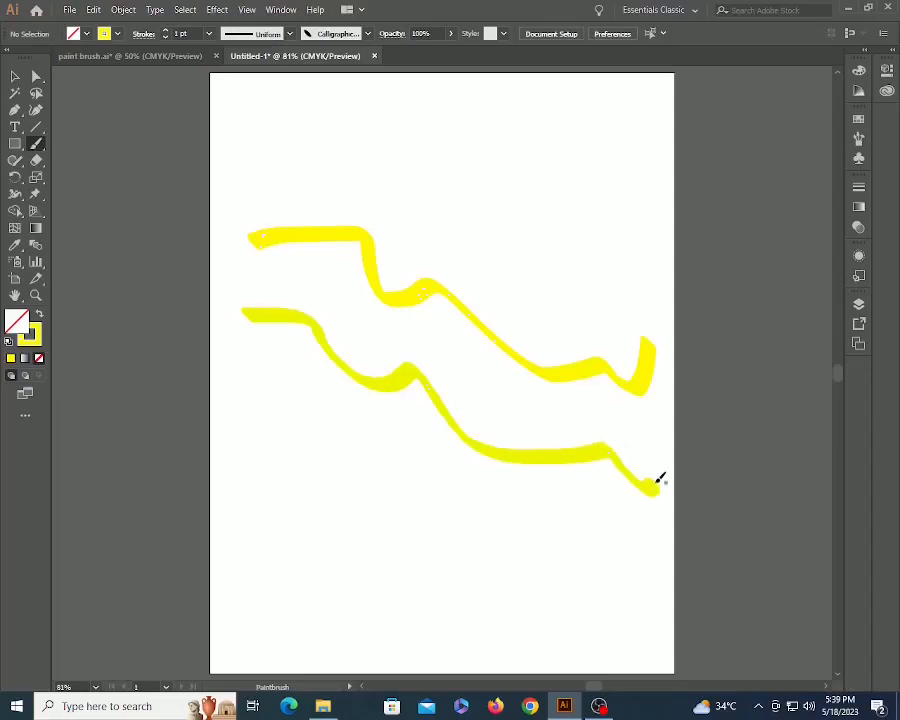
Apply the solid yellow fill to the lower stroke and deselect it
{"action": "key", "text": "v"}
{"action": "left_click", "coordinate": [367, 381]}
{"action": "left_click", "coordinate": [10, 359]}
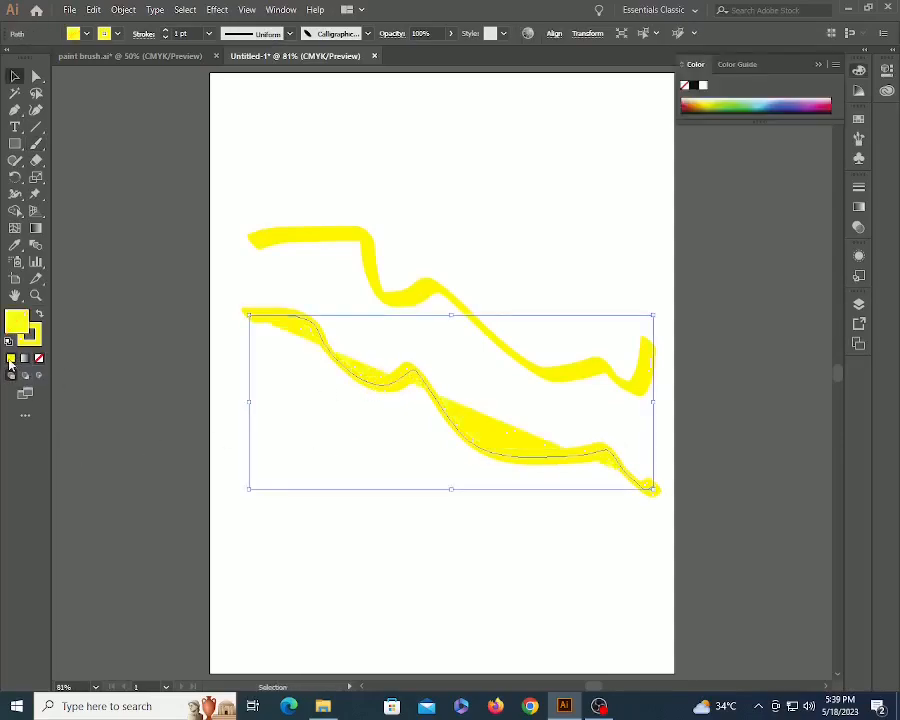
{"action": "left_click", "coordinate": [305, 522]}
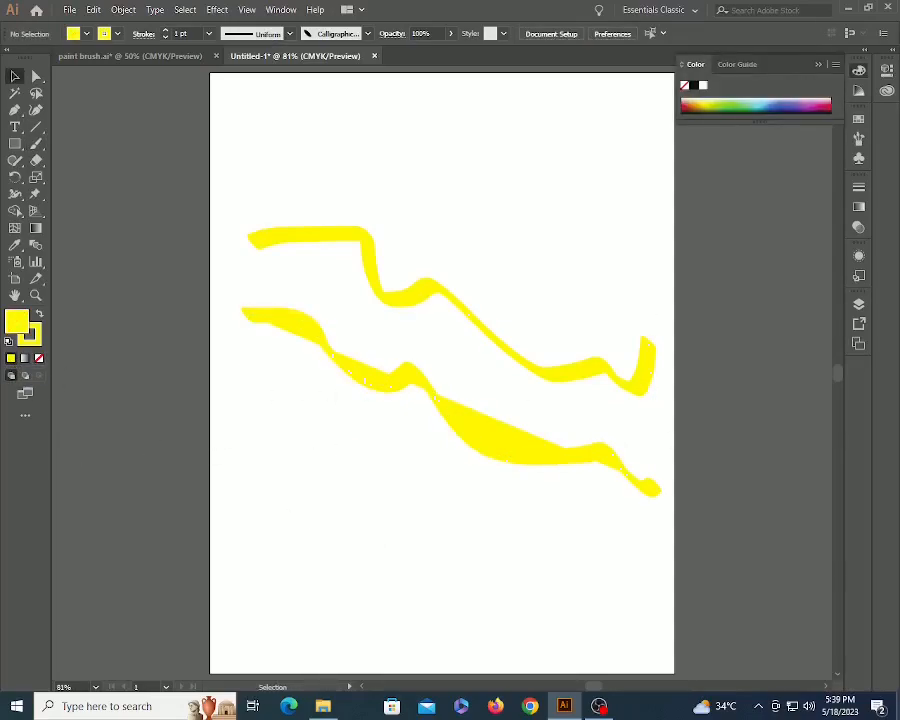
Confirm the Paintbrush options with Fill new brush strokes on, and paint filled strokes above and below the existing ones
{"action": "double_click", "coordinate": [37, 146]}
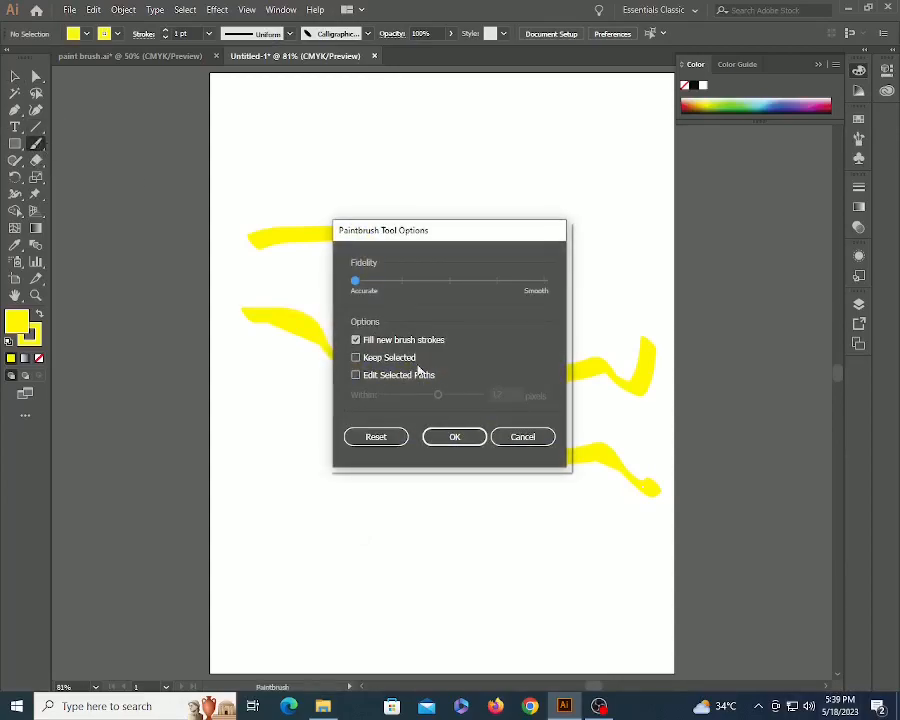
{"action": "left_click", "coordinate": [454, 436]}
{"action": "mouse_move", "coordinate": [250, 183]}
{"action": "left_mouse_down"}
{"action": "mouse_move", "coordinate": [456, 259]}
{"action": "mouse_move", "coordinate": [599, 263]}
{"action": "mouse_move", "coordinate": [685, 227]}
{"action": "left_mouse_up"}
{"action": "mouse_move", "coordinate": [250, 516]}
{"action": "left_mouse_down"}
{"action": "mouse_move", "coordinate": [428, 574]}
{"action": "mouse_move", "coordinate": [612, 596]}
{"action": "mouse_move", "coordinate": [693, 572]}
{"action": "left_mouse_up"}
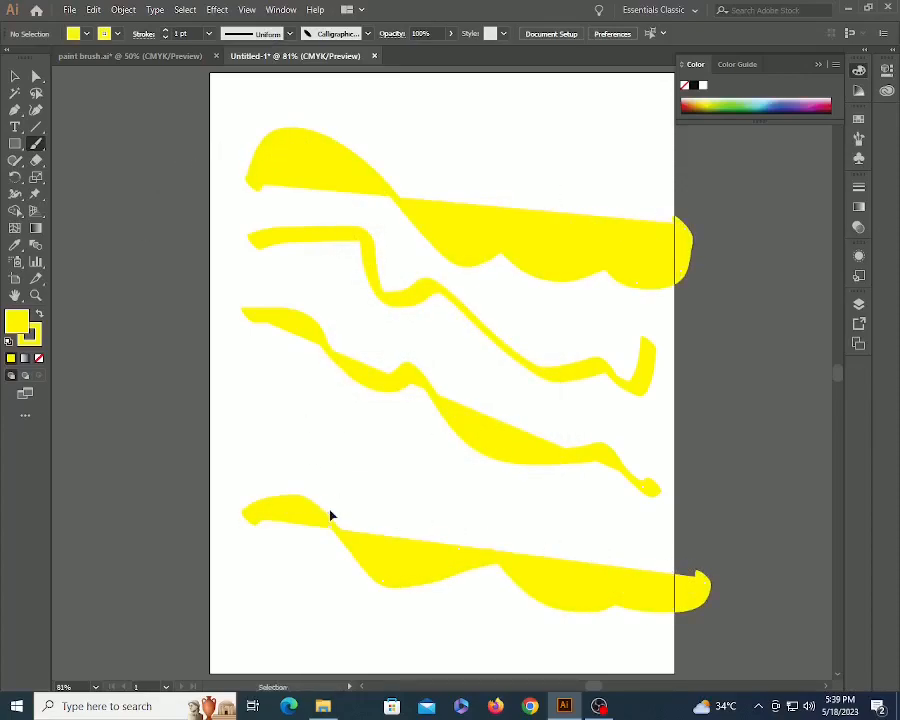
Delete all four brush strokes from the artboard
{"action": "key", "text": "ctrl+y"}
{"action": "key", "text": "ctrl+y"}
{"action": "key", "text": "v"}
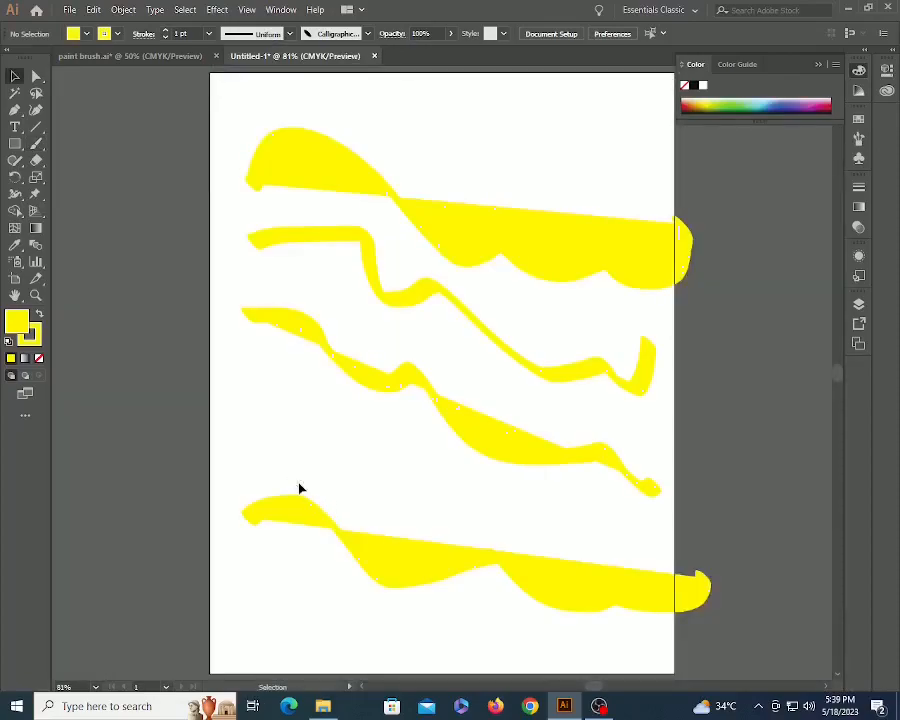
{"action": "key", "text": "ctrl+a"}
{"action": "key", "text": "Delete"}
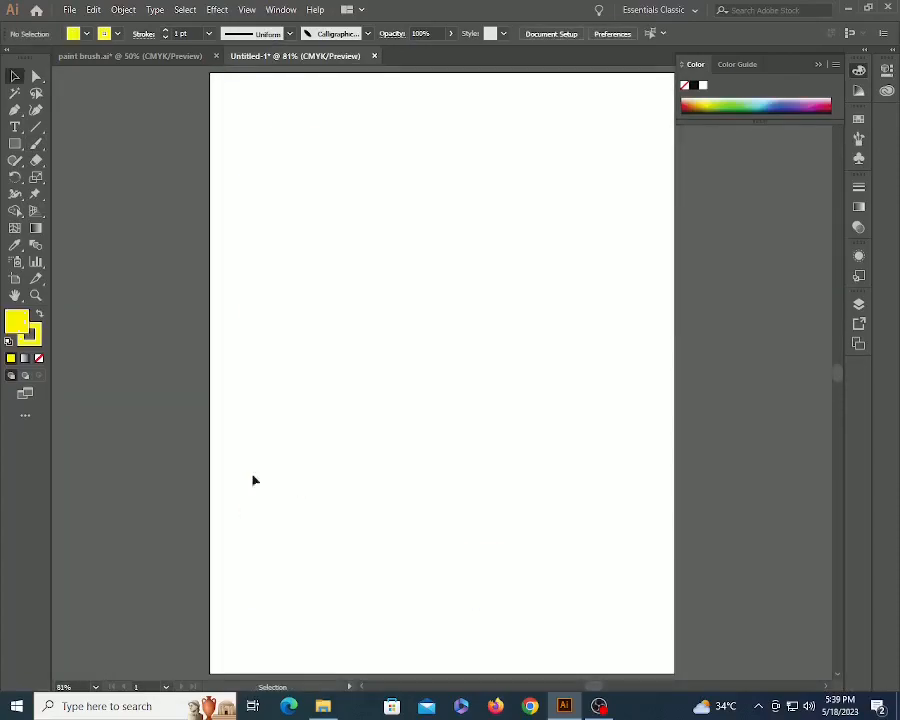
Enable Keep Selected in the Paintbrush options and paint three yellow-filled wavy strokes down the artboard
{"action": "double_click", "coordinate": [36, 143]}
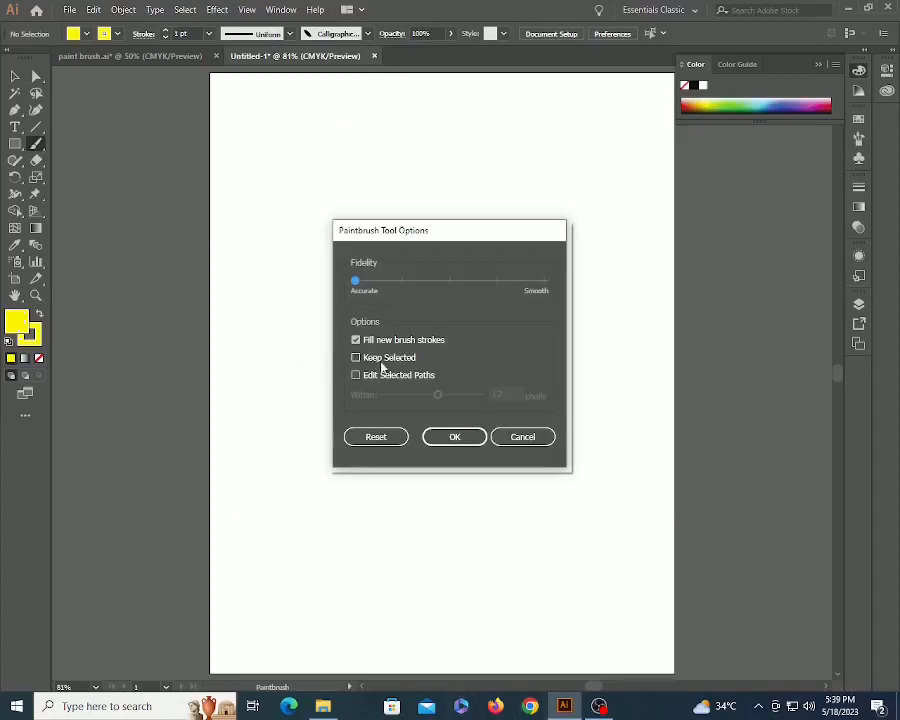
{"action": "left_click", "coordinate": [472, 440]}
{"action": "mouse_move", "coordinate": [280, 234]}
{"action": "left_mouse_down"}
{"action": "mouse_move", "coordinate": [366, 230]}
{"action": "mouse_move", "coordinate": [596, 348]}
{"action": "mouse_move", "coordinate": [676, 298]}
{"action": "left_mouse_up"}
{"action": "mouse_move", "coordinate": [258, 428]}
{"action": "left_mouse_down"}
{"action": "mouse_move", "coordinate": [476, 521]}
{"action": "mouse_move", "coordinate": [677, 500]}
{"action": "left_mouse_up"}
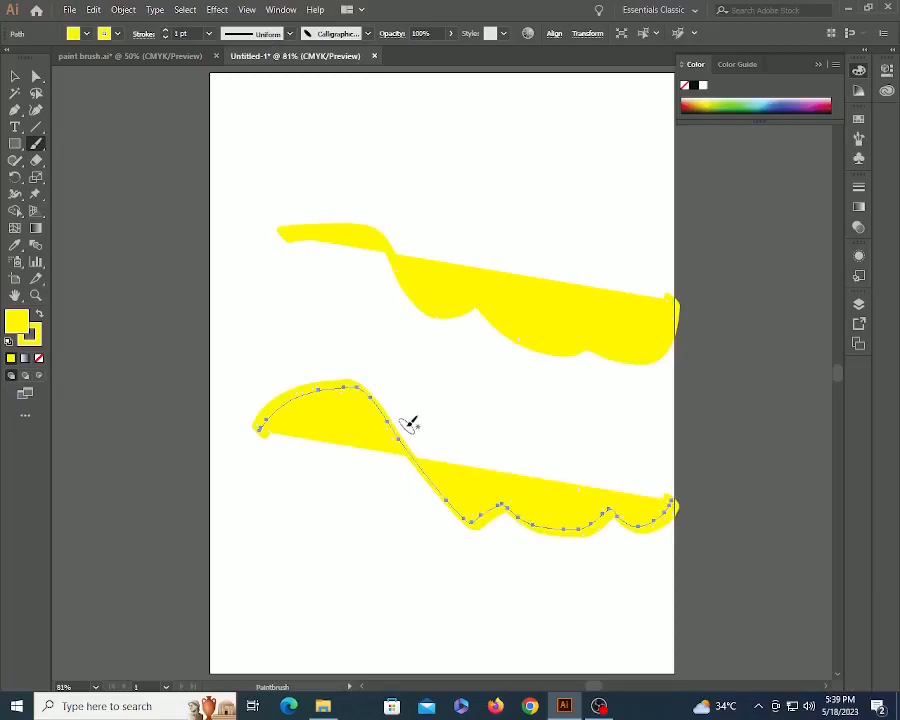
{"action": "left_click_drag", "start_coordinate": [250, 547], "coordinate": [606, 615]}
Select all three filled strokes and delete them
{"action": "key", "text": "v"}
{"action": "key", "text": "ctrl+a"}
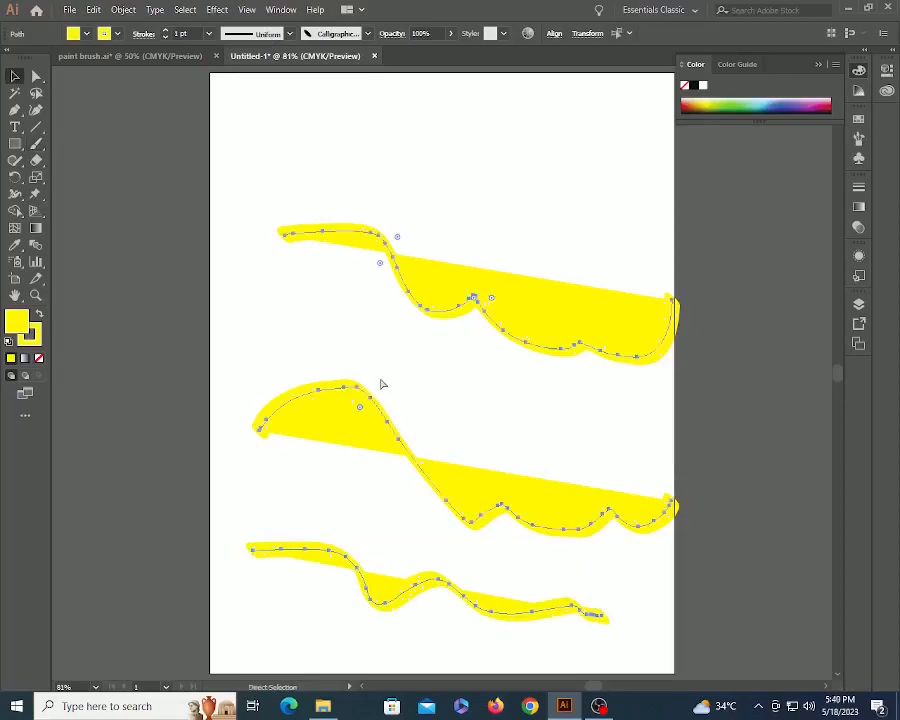
{"action": "key", "text": "Delete"}
Enable Edit Selected Paths, turn off Fill new brush strokes, and paint one long unfilled stroke looping back across the upper artboard
{"action": "double_click", "coordinate": [36, 143]}
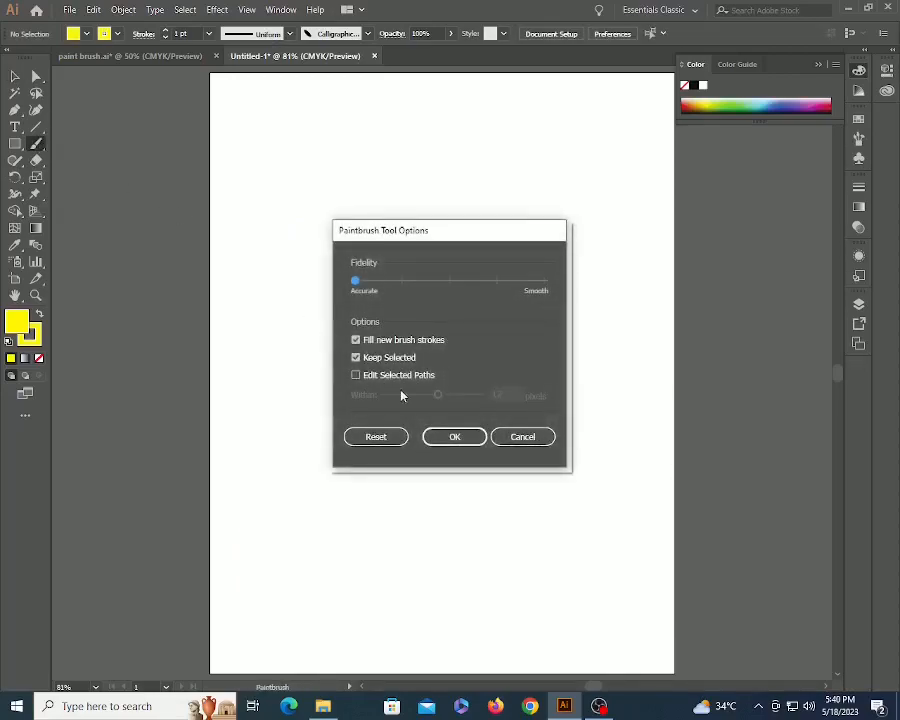
{"action": "left_click", "coordinate": [400, 376]}
{"action": "left_click", "coordinate": [392, 340]}
{"action": "left_click", "coordinate": [455, 437]}
{"action": "mouse_move", "coordinate": [297, 241]}
{"action": "left_mouse_down"}
{"action": "mouse_move", "coordinate": [566, 197]}
{"action": "mouse_move", "coordinate": [265, 148]}
{"action": "left_mouse_up"}
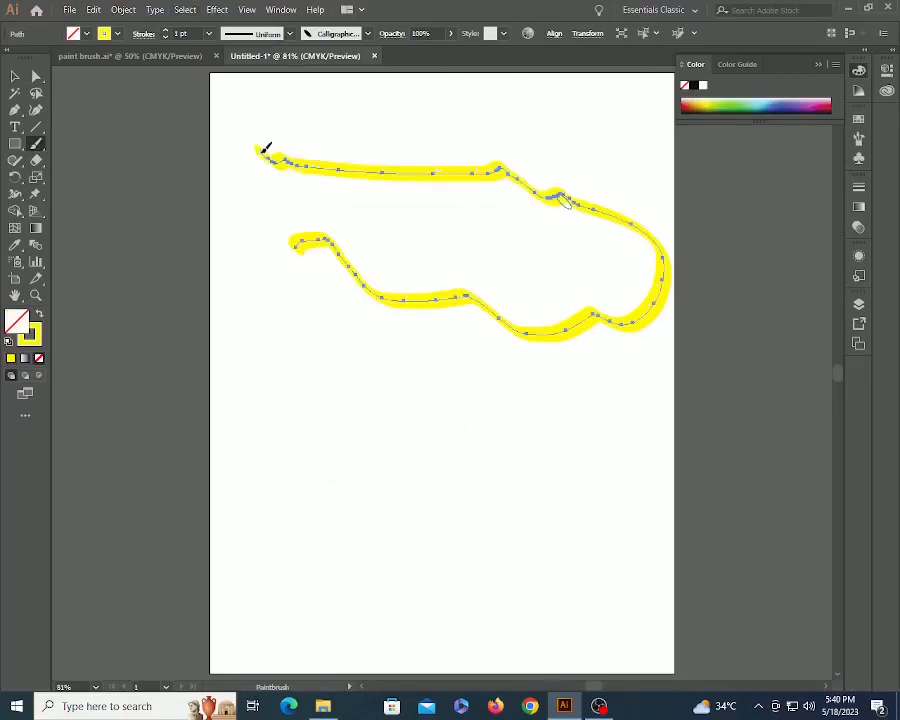
With the looping stroke selected, reshape it with the Paintbrush by redrawing both ends downward and extending the lower end past the artboard
{"action": "key", "text": "v"}
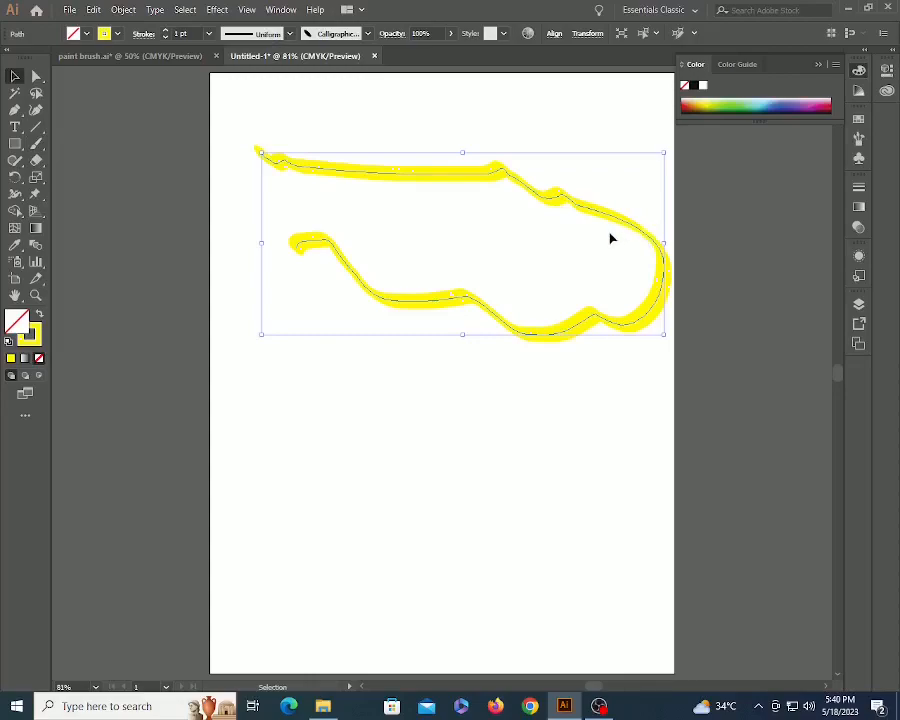
{"action": "left_click", "coordinate": [378, 227]}
{"action": "left_click", "coordinate": [415, 302]}
{"action": "key", "text": "b"}
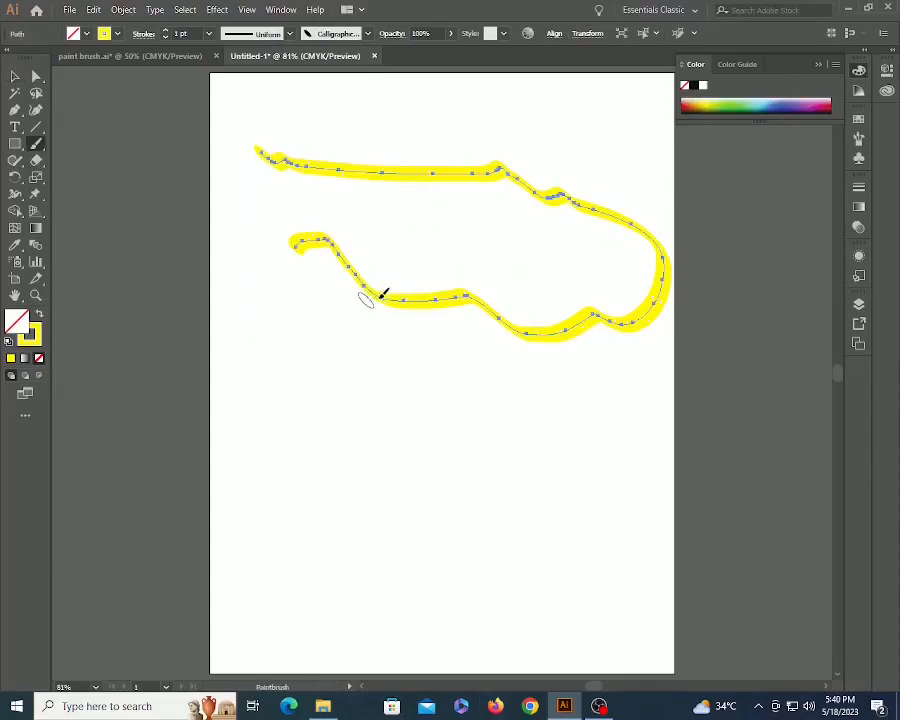
{"action": "mouse_move", "coordinate": [352, 325]}
{"action": "left_mouse_down"}
{"action": "mouse_move", "coordinate": [414, 475]}
{"action": "mouse_move", "coordinate": [514, 552]}
{"action": "left_mouse_up"}
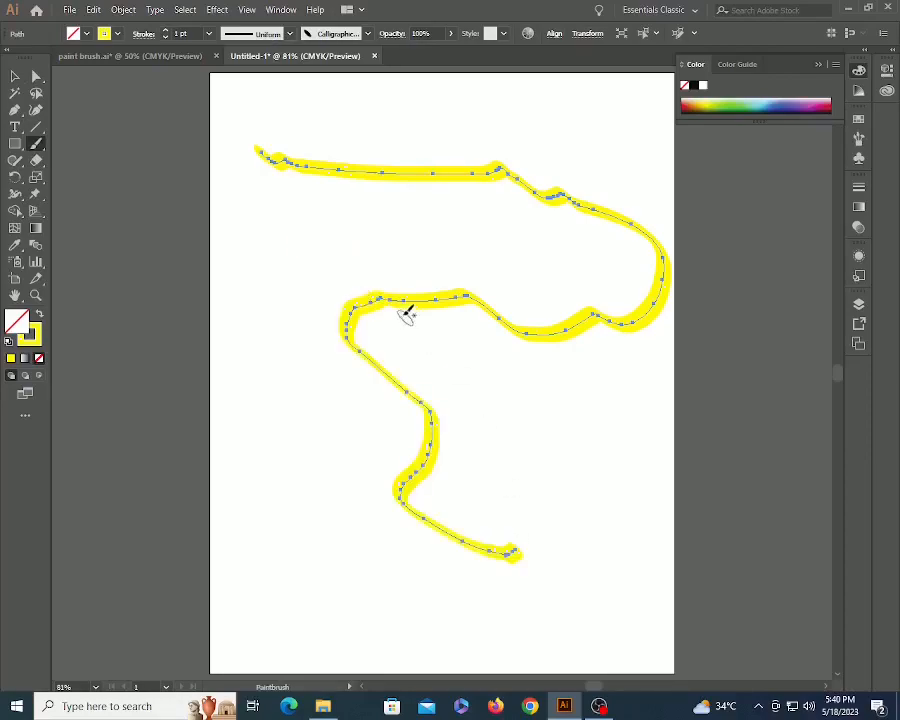
{"action": "mouse_move", "coordinate": [528, 335]}
{"action": "left_mouse_down"}
{"action": "mouse_move", "coordinate": [573, 489]}
{"action": "mouse_move", "coordinate": [650, 555]}
{"action": "left_mouse_up"}
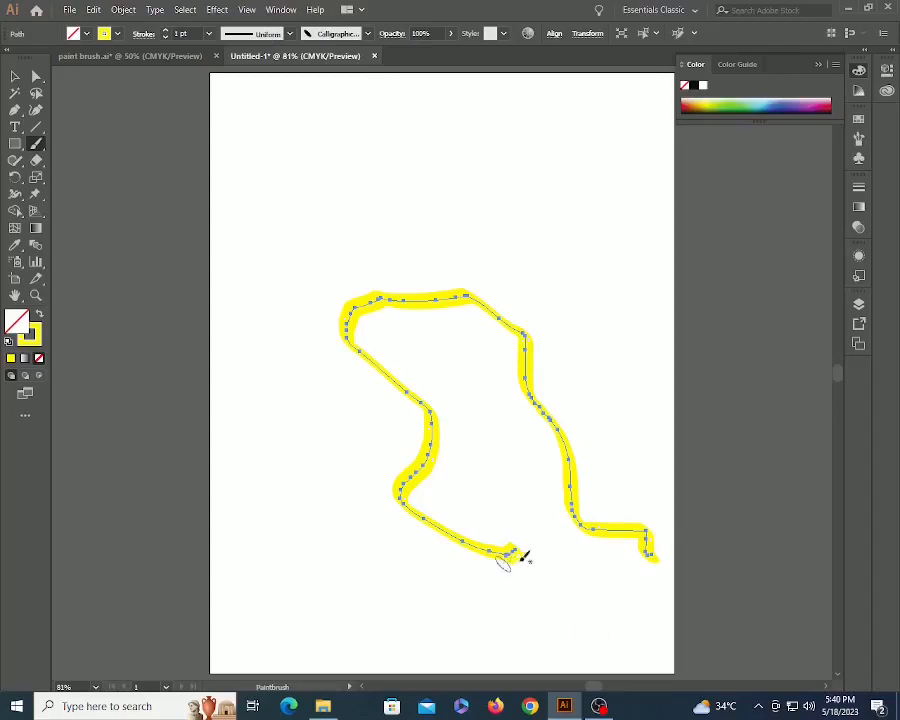
{"action": "left_click_drag", "start_coordinate": [813, 583], "coordinate": [812, 590]}
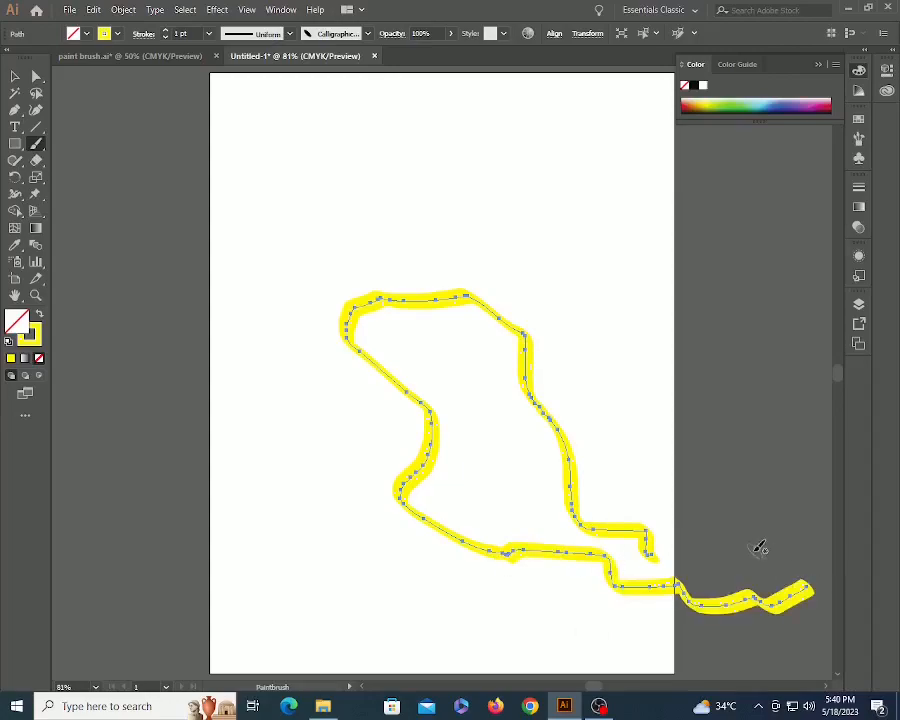
Examine in outline view how the redrawn section joins the original path near the lower middle of the artboard
{"action": "key", "text": "v"}
{"action": "key", "text": "ctrl+shift+a"}
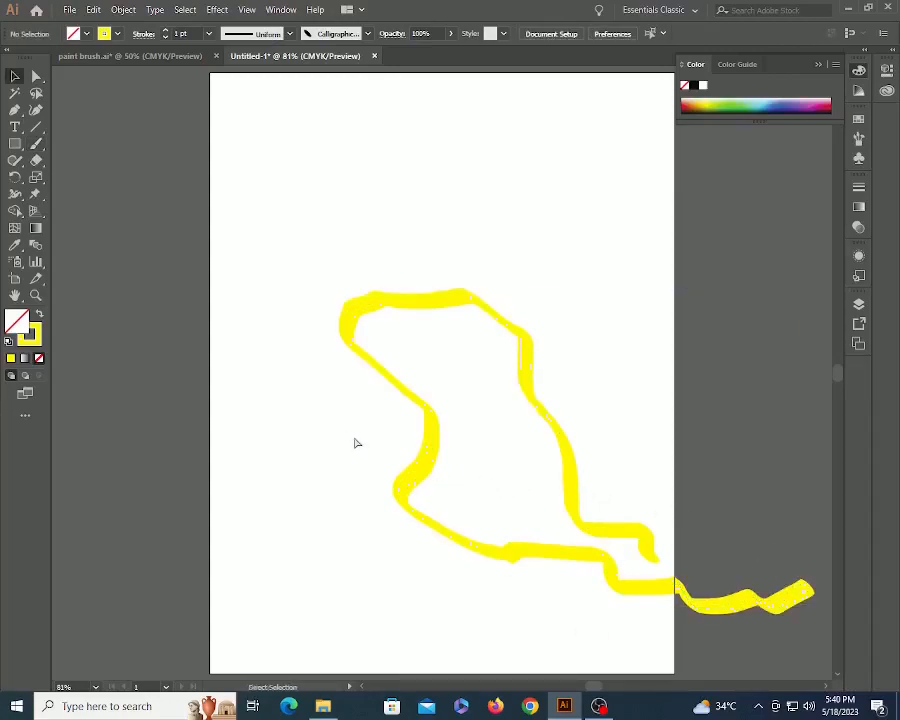
{"action": "key", "text": "ctrl+y"}
{"action": "key", "text": "ctrl+space"}
{"action": "left_click_drag", "start_coordinate": [498, 549], "coordinate": [549, 573]}
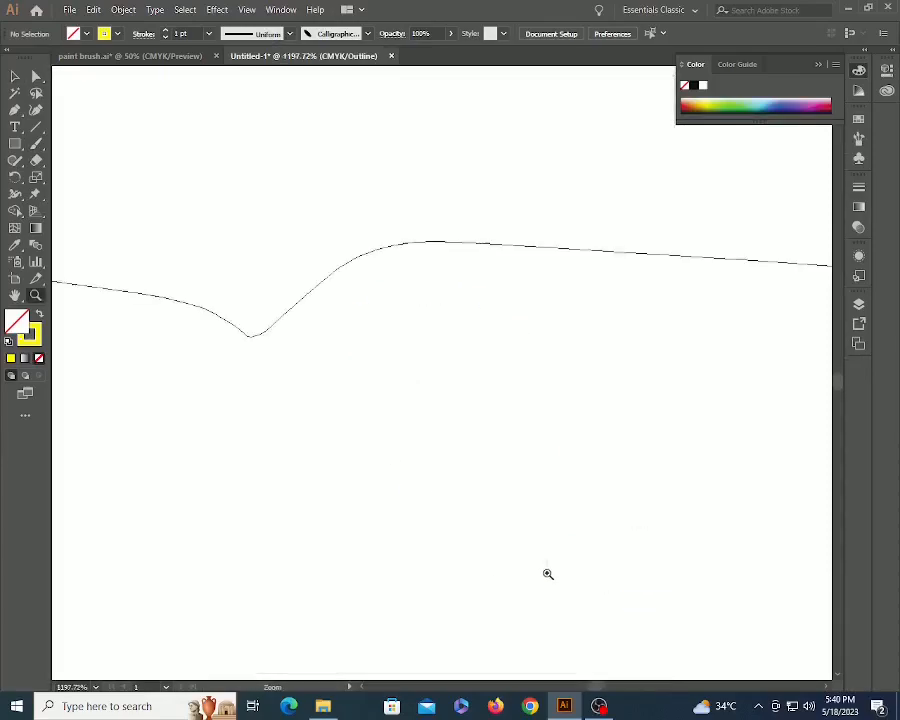
{"action": "left_click_drag", "start_coordinate": [260, 340], "coordinate": [330, 392]}
{"action": "key", "text": "ctrl+0"}
{"action": "key", "text": "ctrl+shift+a"}
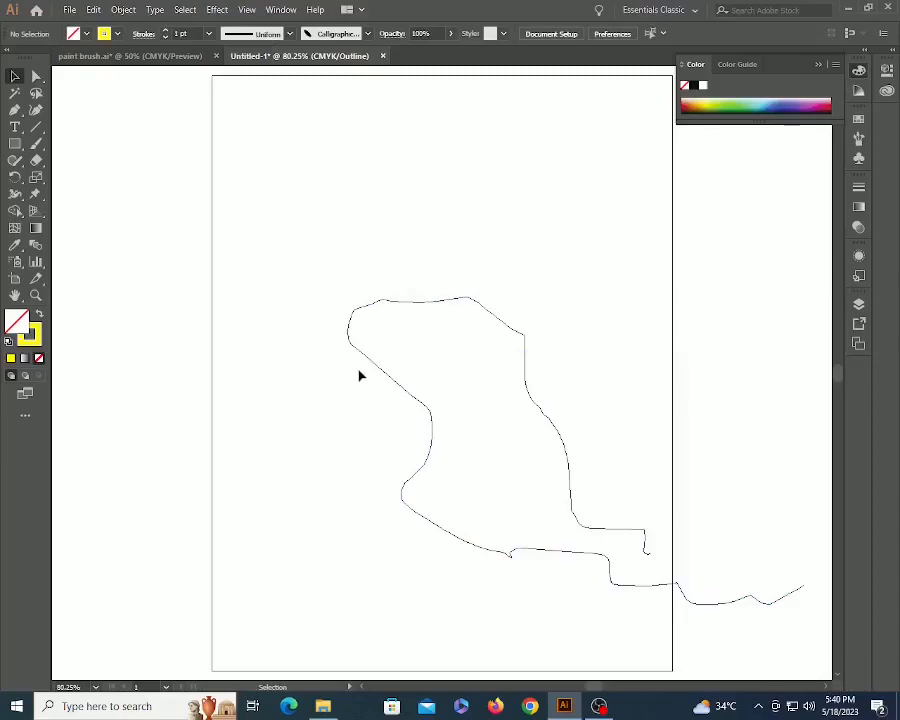
Delete the reshaped path and return the display to preview mode
{"action": "key", "text": "v"}
{"action": "left_click", "coordinate": [375, 367]}
{"action": "key", "text": "Delete"}
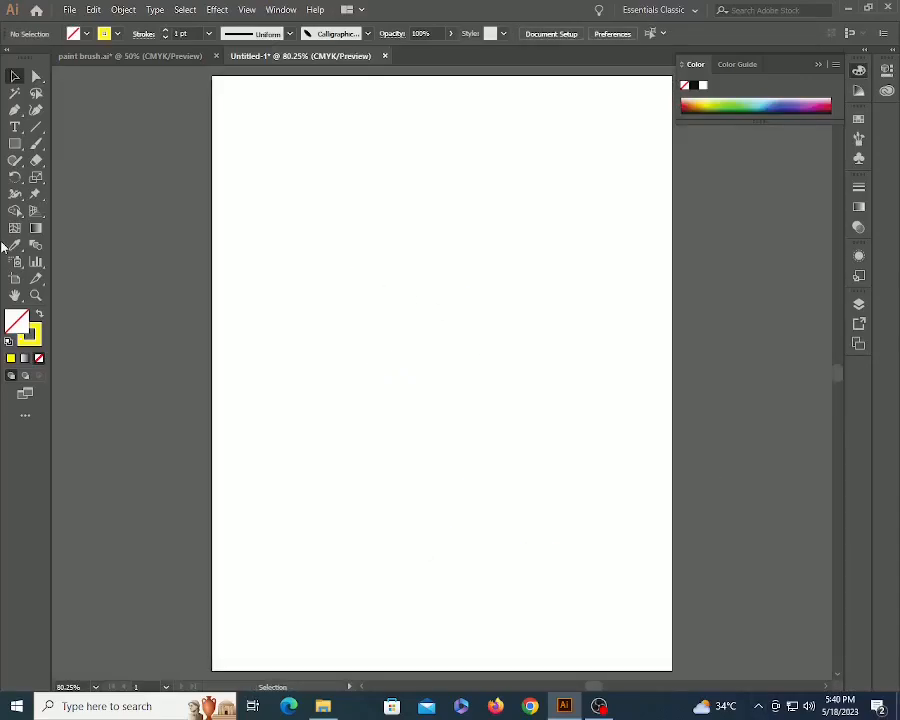
Paint two wavy yellow strokes across the artboard with the Blob Brush tool, one below the other
{"action": "left_click", "coordinate": [37, 145]}
{"action": "left_click_drag", "start_coordinate": [38, 145], "coordinate": [88, 161]}
{"action": "mouse_move", "coordinate": [256, 216]}
{"action": "left_mouse_down"}
{"action": "mouse_move", "coordinate": [318, 230]}
{"action": "mouse_move", "coordinate": [449, 311]}
{"action": "mouse_move", "coordinate": [643, 297]}
{"action": "mouse_move", "coordinate": [509, 166]}
{"action": "left_mouse_up"}
{"action": "mouse_move", "coordinate": [264, 352]}
{"action": "left_mouse_down"}
{"action": "mouse_move", "coordinate": [410, 386]}
{"action": "mouse_move", "coordinate": [644, 475]}
{"action": "mouse_move", "coordinate": [676, 372]}
{"action": "left_mouse_up"}
{"action": "key", "text": "v"}
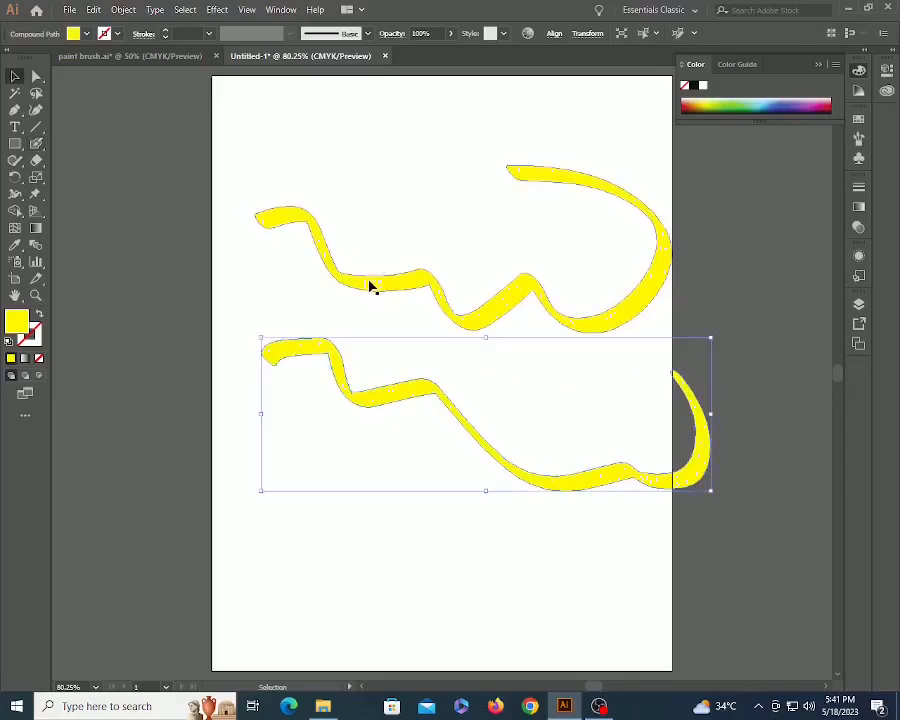
In outline view, paint a wavy path with the Paintbrush below the two Blob Brush strokes to compare their outlines
{"action": "left_click", "coordinate": [370, 287]}
{"action": "key", "text": "ctrl+y"}
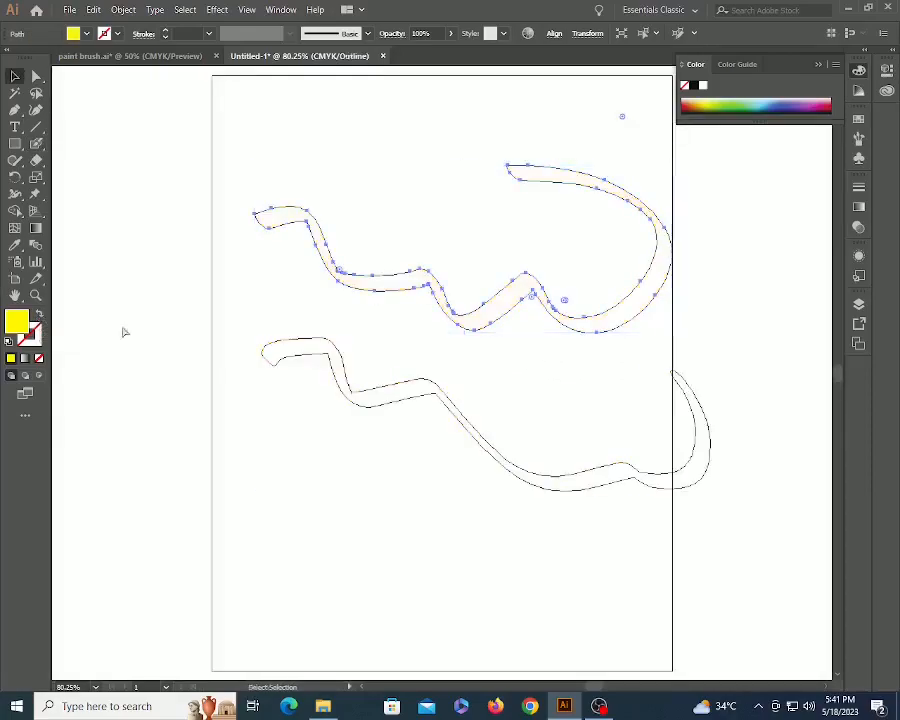
{"action": "key", "text": "b"}
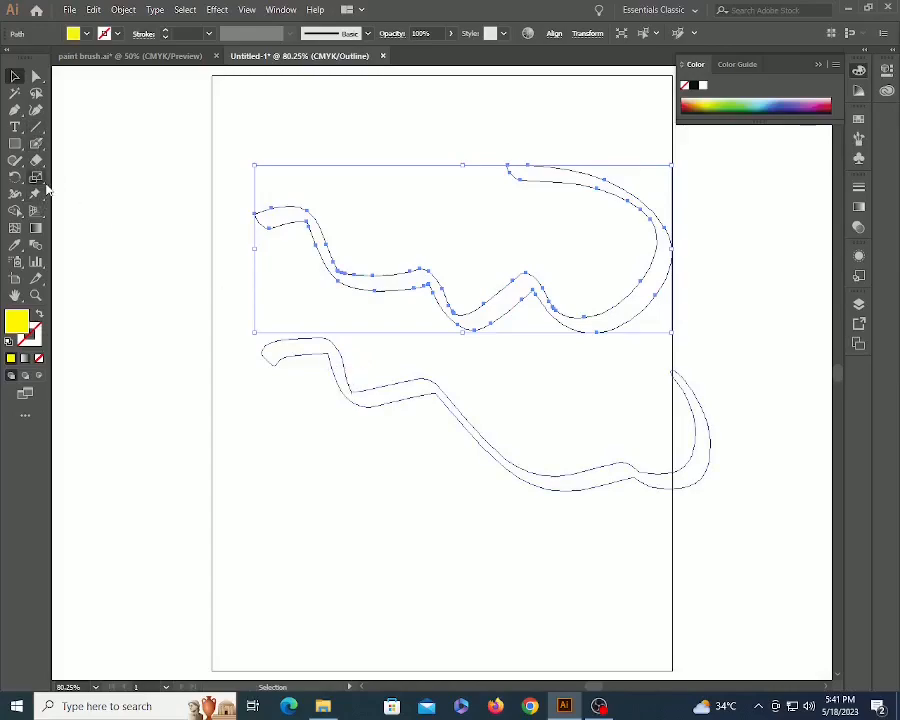
{"action": "mouse_move", "coordinate": [249, 491]}
{"action": "left_mouse_down"}
{"action": "mouse_move", "coordinate": [354, 542]}
{"action": "mouse_move", "coordinate": [494, 576]}
{"action": "mouse_move", "coordinate": [608, 576]}
{"action": "mouse_move", "coordinate": [652, 562]}
{"action": "left_mouse_up"}
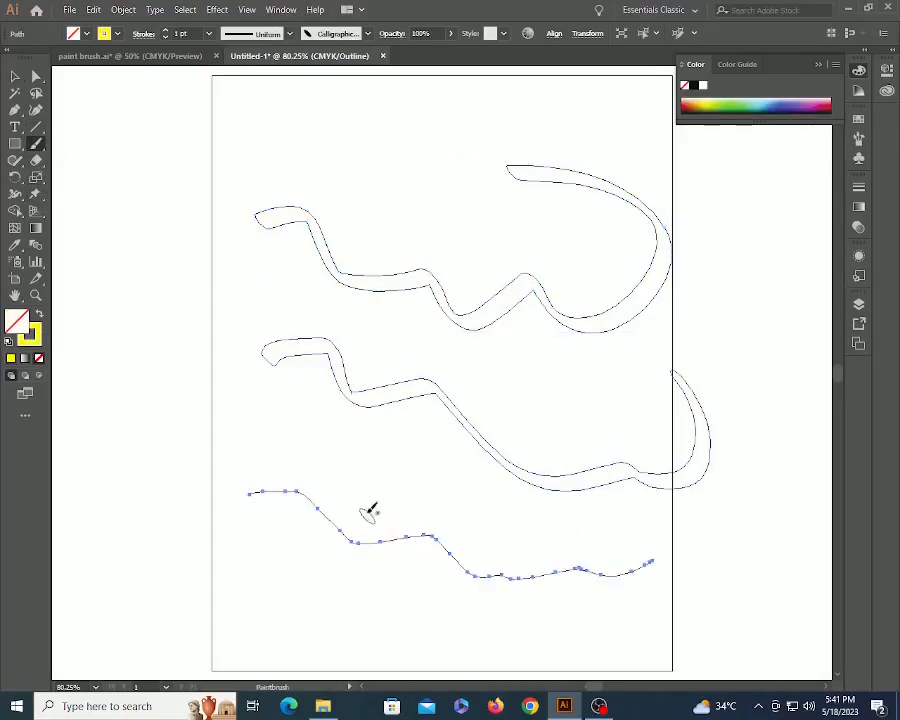
{"action": "key", "text": "v"}
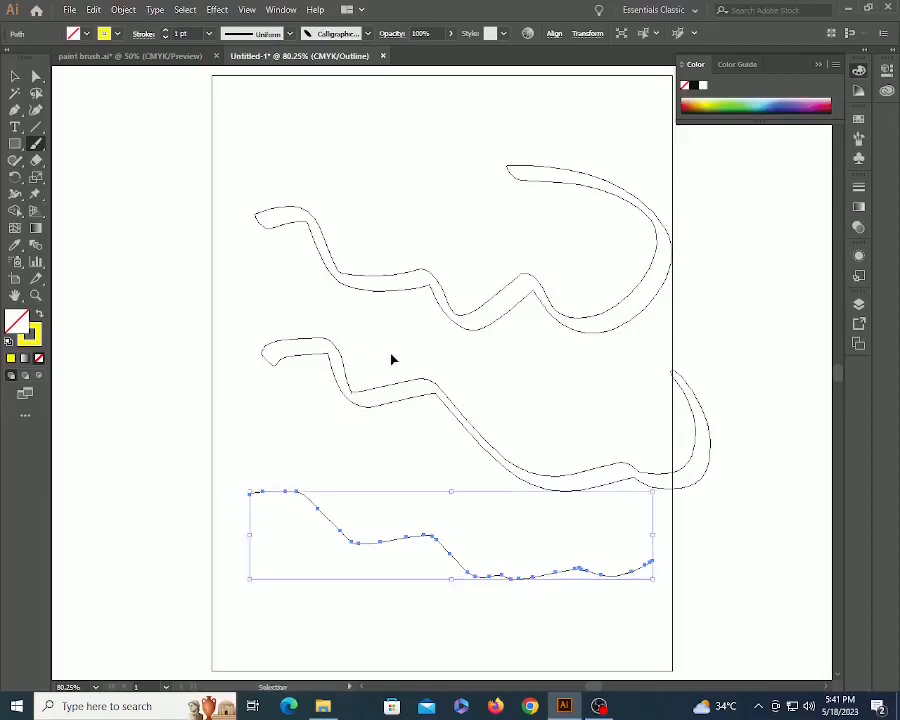
Return the display to preview mode and delete all three sample strokes
{"action": "key", "text": "ctrl+y"}
{"action": "left_click_drag", "start_coordinate": [247, 180], "coordinate": [578, 591]}
{"action": "key", "text": "Delete"}
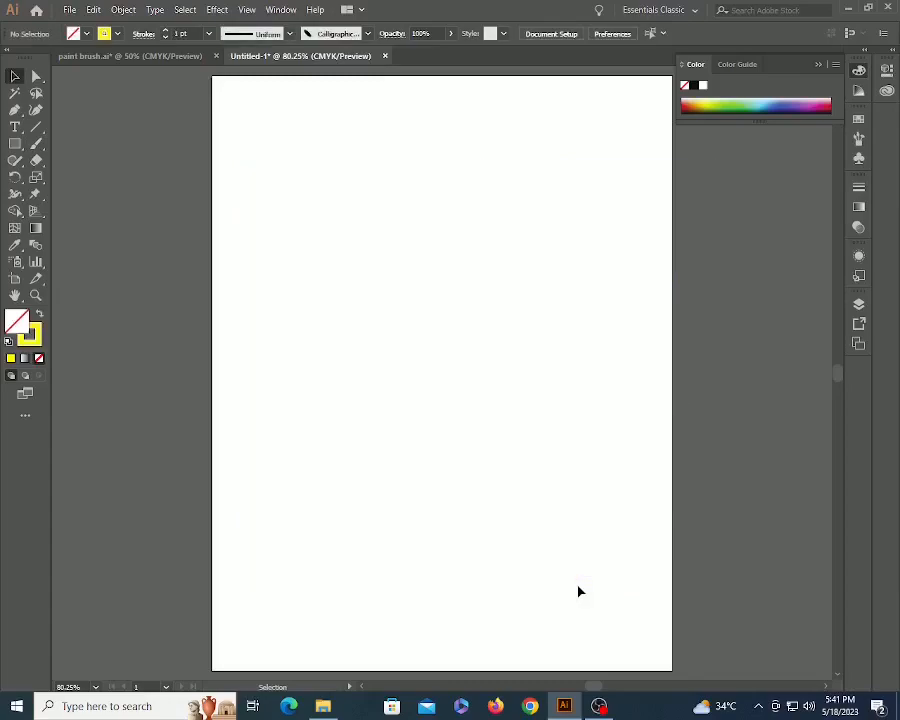
With Keep Selected on and Merge Only with Selection off, paint two wavy Blob Brush strokes and a third crossing the upper one
{"action": "left_click", "coordinate": [37, 147]}
{"action": "double_click", "coordinate": [37, 147]}
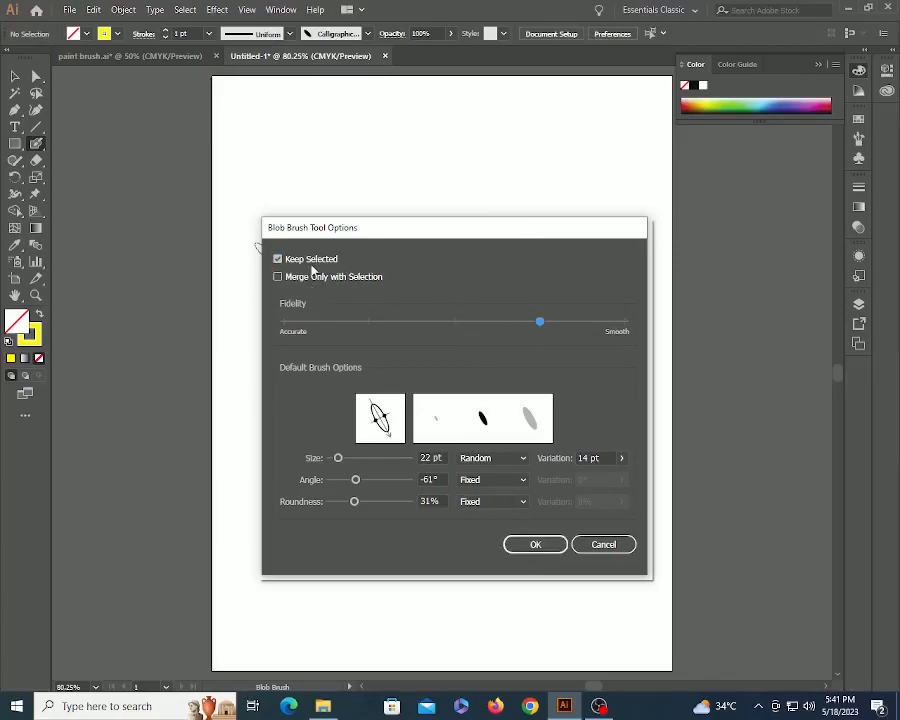
{"action": "left_click", "coordinate": [535, 544]}
{"action": "mouse_move", "coordinate": [272, 312]}
{"action": "left_mouse_down"}
{"action": "mouse_move", "coordinate": [319, 263]}
{"action": "mouse_move", "coordinate": [407, 344]}
{"action": "mouse_move", "coordinate": [539, 375]}
{"action": "mouse_move", "coordinate": [612, 334]}
{"action": "mouse_move", "coordinate": [552, 258]}
{"action": "left_mouse_up"}
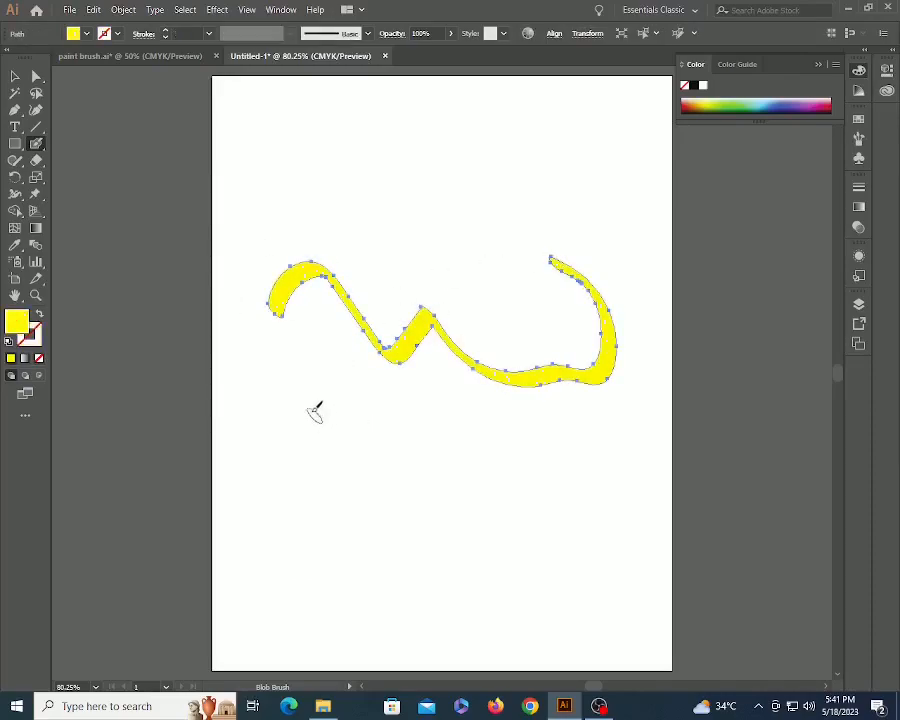
{"action": "mouse_move", "coordinate": [268, 412]}
{"action": "left_mouse_down"}
{"action": "mouse_move", "coordinate": [497, 453]}
{"action": "mouse_move", "coordinate": [607, 489]}
{"action": "mouse_move", "coordinate": [618, 460]}
{"action": "left_mouse_up"}
{"action": "mouse_move", "coordinate": [249, 262]}
{"action": "left_mouse_down"}
{"action": "mouse_move", "coordinate": [356, 337]}
{"action": "mouse_move", "coordinate": [532, 420]}
{"action": "left_mouse_up"}
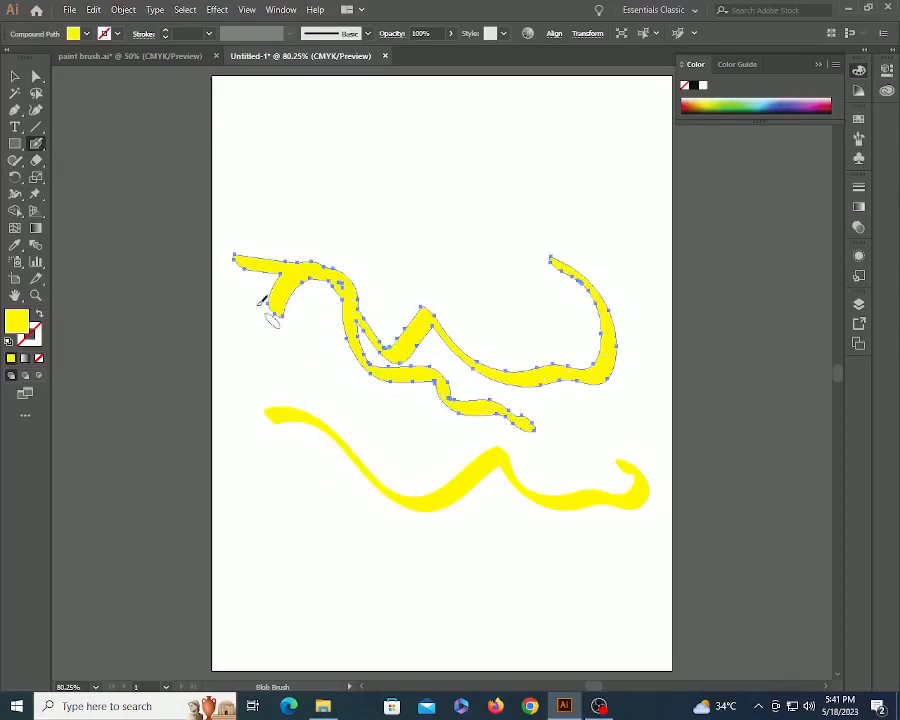
Examine up close, in outline and preview views, how the crossing Blob Brush strokes combine at their overlap
{"action": "key", "text": "v"}
{"action": "left_click", "coordinate": [245, 237]}
{"action": "key", "text": "ctrl+space"}
{"action": "left_click_drag", "start_coordinate": [229, 215], "coordinate": [643, 498]}
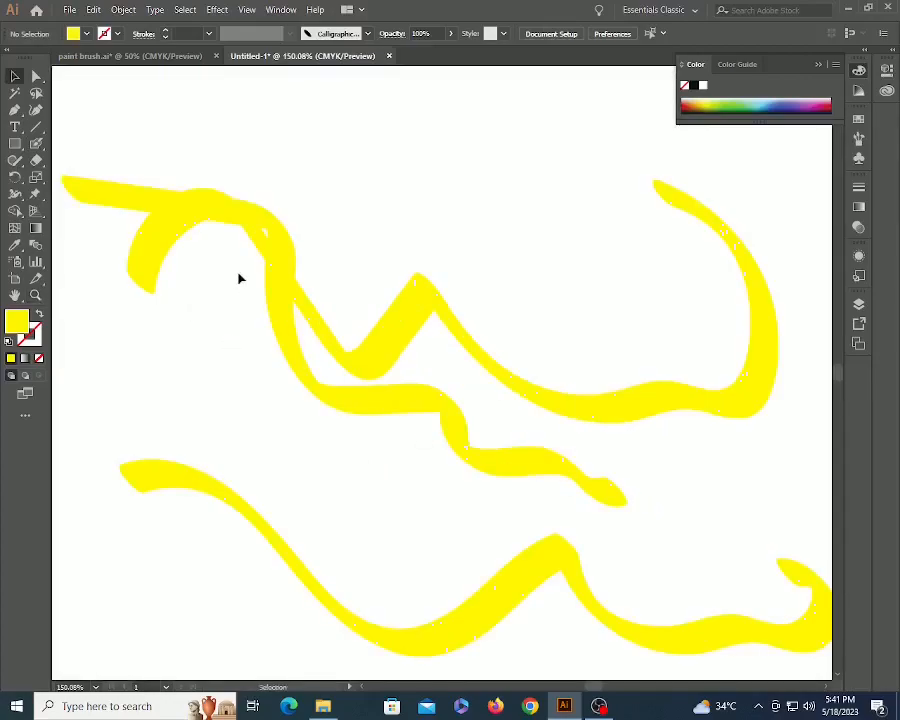
{"action": "left_click", "coordinate": [279, 267]}
{"action": "key", "text": "a"}
{"action": "key", "text": "ctrl+y"}
{"action": "key", "text": "v"}
{"action": "key", "text": "a"}
{"action": "key", "text": "ctrl+y"}
{"action": "key", "text": "v"}
{"action": "left_click", "coordinate": [164, 120]}
{"action": "left_click", "coordinate": [201, 208]}
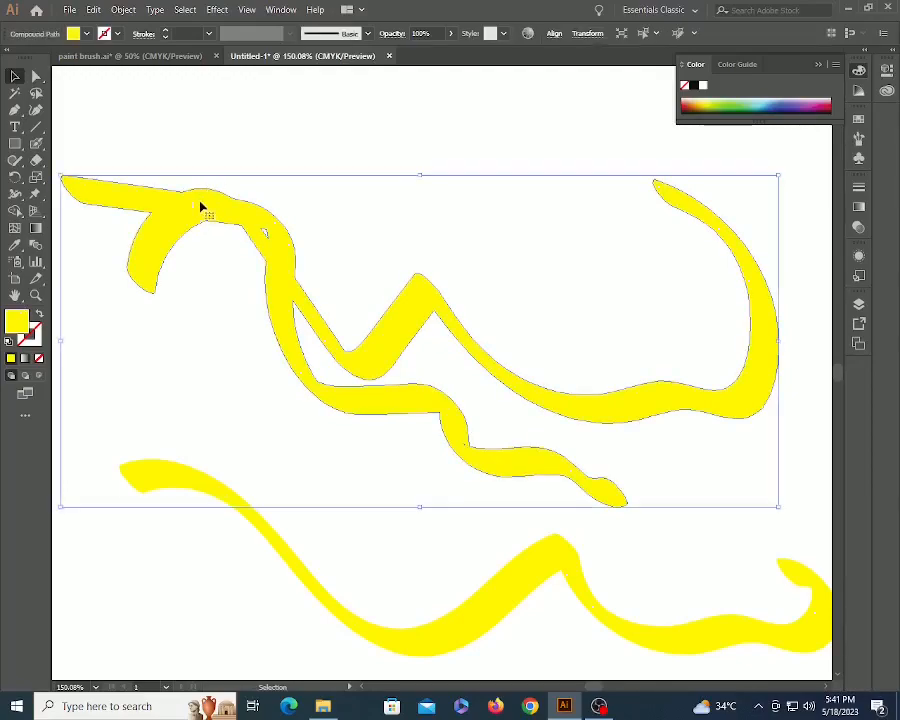
Enable Merge Only with Selection for the Blob Brush and paint a stroke across the unselected lower stroke
{"action": "double_click", "coordinate": [36, 144]}
{"action": "left_click", "coordinate": [345, 282]}
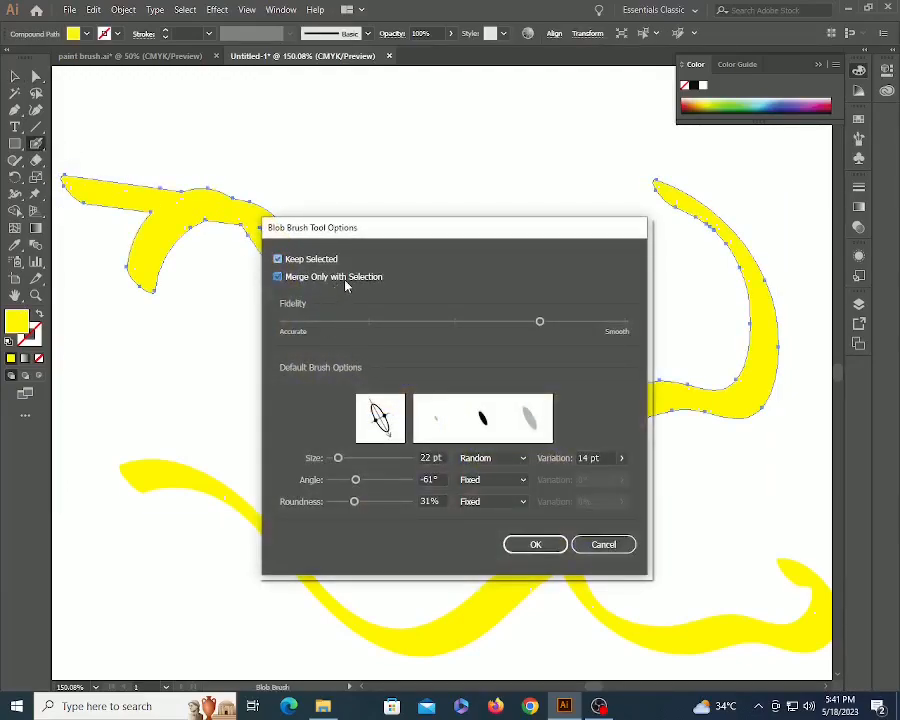
{"action": "left_click", "coordinate": [512, 551]}
{"action": "scroll", "coordinate": [366, 420], "scroll_direction": "down", "scroll_amount": 3}
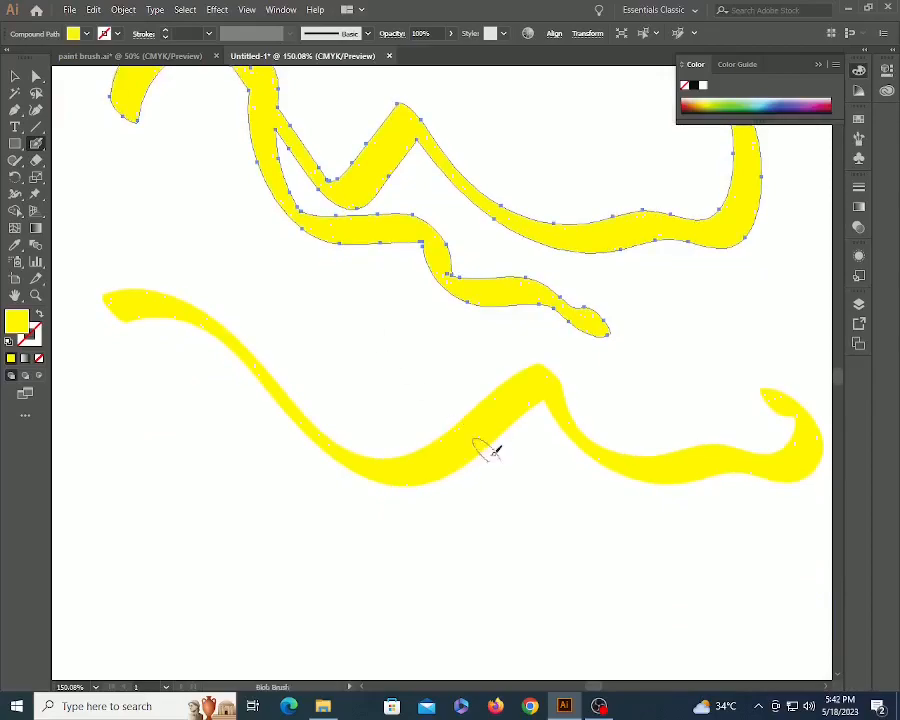
{"action": "mouse_move", "coordinate": [362, 358]}
{"action": "left_mouse_down"}
{"action": "mouse_move", "coordinate": [553, 461]}
{"action": "mouse_move", "coordinate": [612, 582]}
{"action": "mouse_move", "coordinate": [772, 624]}
{"action": "left_mouse_up"}
Select the strokes individually to check which ones merged, and delete all the artwork
{"action": "key", "text": "v"}
{"action": "left_click", "coordinate": [558, 416]}
{"action": "left_click", "coordinate": [500, 424]}
{"action": "left_click", "coordinate": [238, 467]}
{"action": "key", "text": "ctrl+0"}
{"action": "key", "text": "ctrl+a"}
{"action": "key", "text": "Delete"}
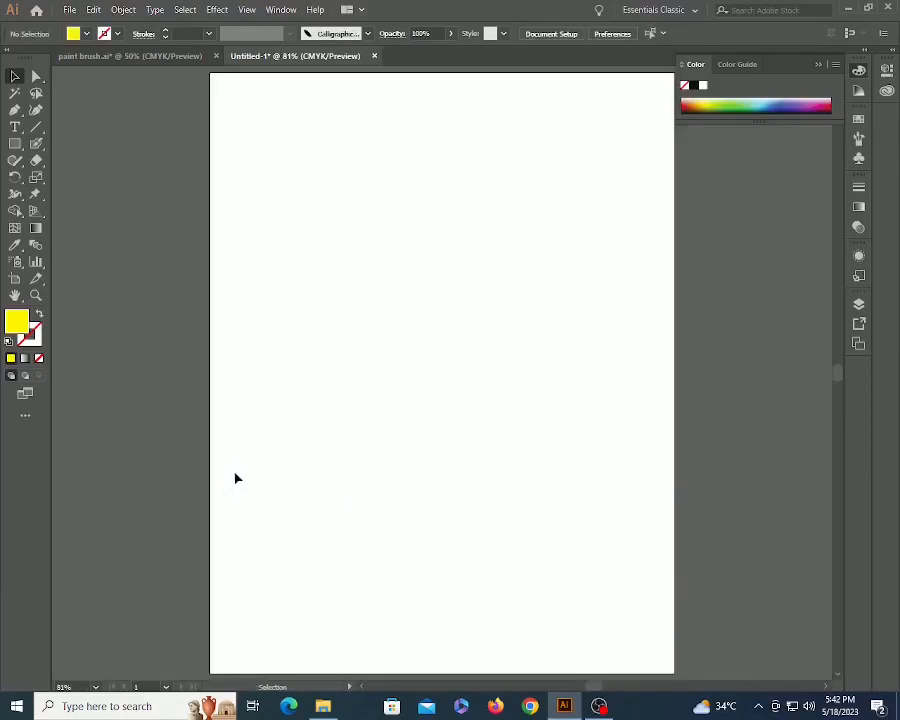
Set the Blob Brush size to 40 pt, the angle to -45° and the roundness to 30%
{"action": "double_click", "coordinate": [36, 143]}
{"action": "mouse_move", "coordinate": [339, 458]}
{"action": "left_mouse_down"}
{"action": "mouse_move", "coordinate": [367, 481]}
{"action": "mouse_move", "coordinate": [359, 484]}
{"action": "left_mouse_up"}
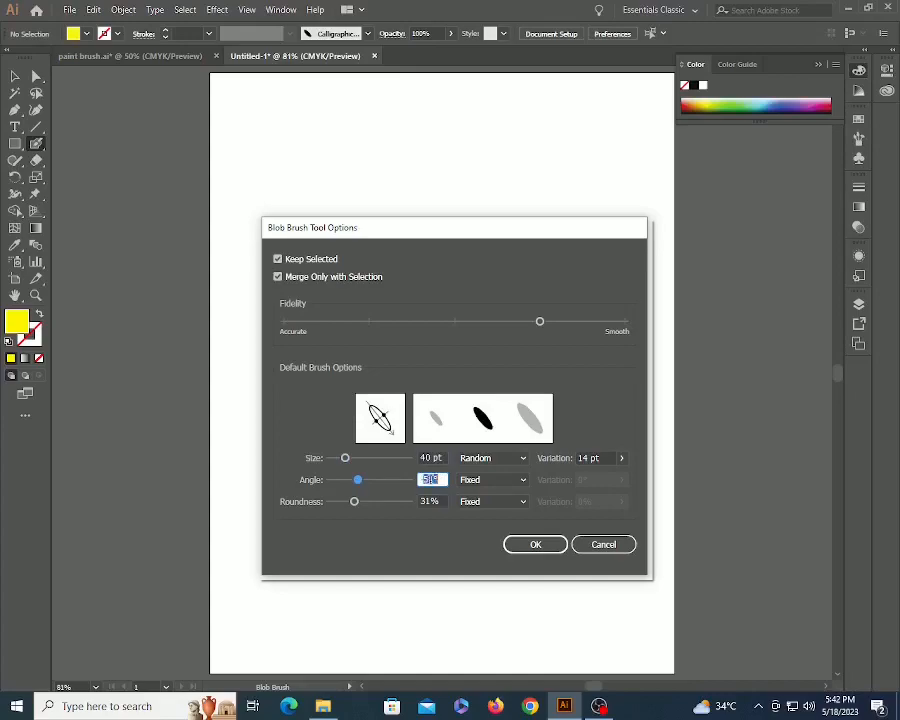
{"action": "type", "text": "45"}
{"action": "key", "text": "Tab"}
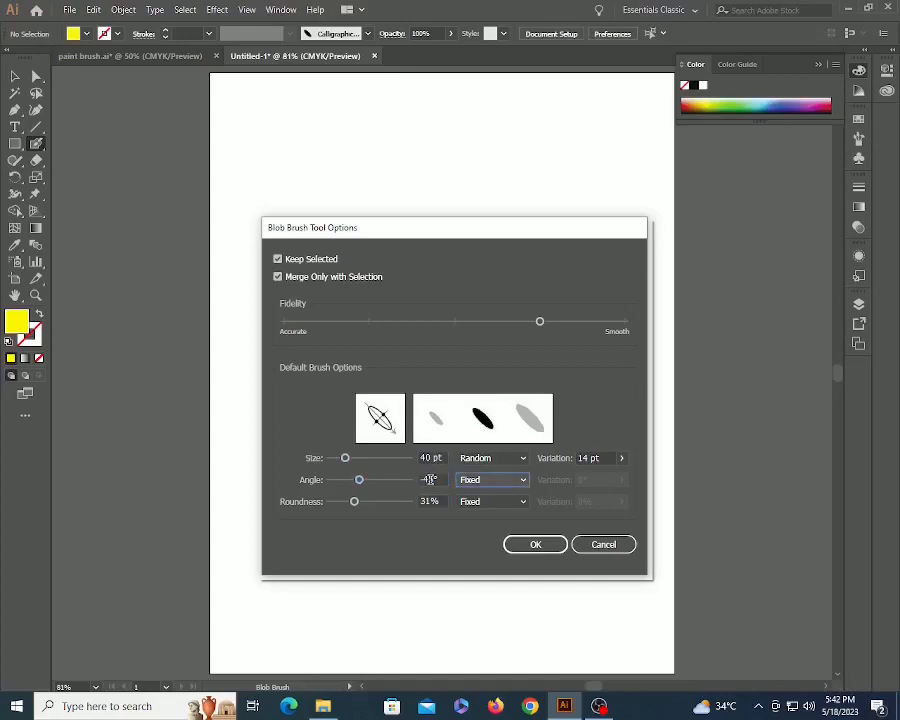
{"action": "left_click", "coordinate": [353, 502]}
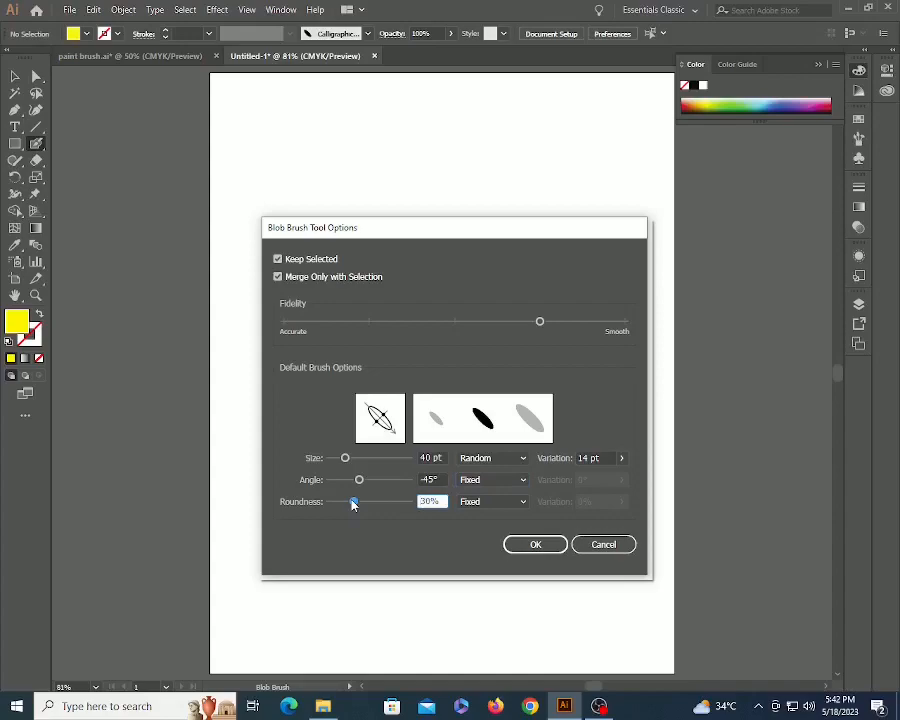
{"action": "left_click", "coordinate": [555, 543]}
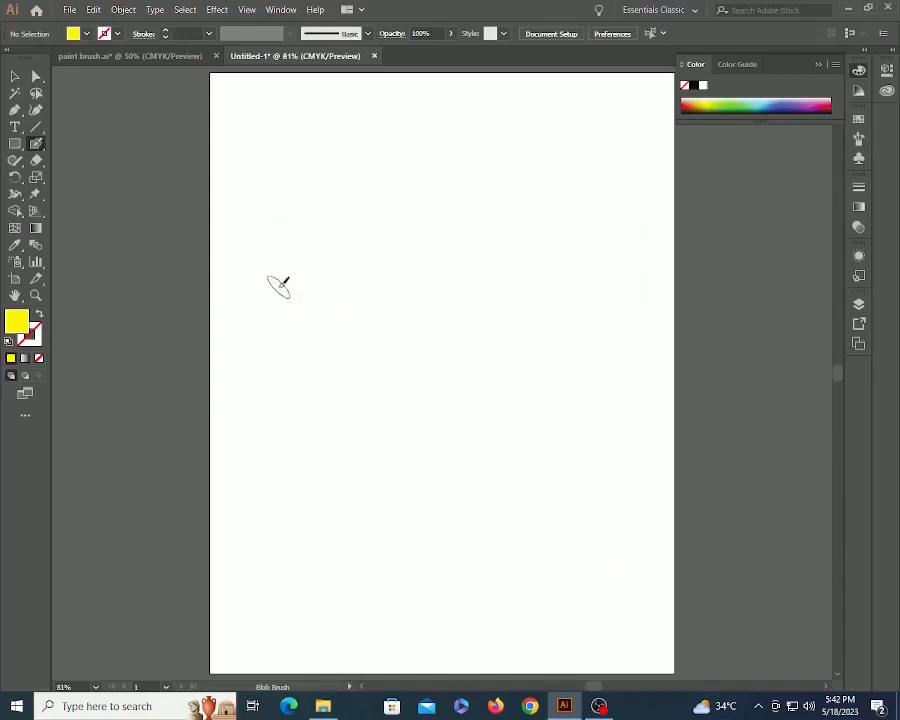
Paint several short test strokes on the artboard with the 40 pt Blob Brush, and delete them
{"action": "mouse_move", "coordinate": [292, 370]}
{"action": "left_mouse_down"}
{"action": "mouse_move", "coordinate": [407, 308]}
{"action": "mouse_move", "coordinate": [305, 297]}
{"action": "mouse_move", "coordinate": [412, 417]}
{"action": "mouse_move", "coordinate": [341, 493]}
{"action": "mouse_move", "coordinate": [318, 460]}
{"action": "left_mouse_up"}
{"action": "key", "text": "Delete"}
{"action": "mouse_move", "coordinate": [288, 305]}
{"action": "left_mouse_down"}
{"action": "mouse_move", "coordinate": [340, 267]}
{"action": "mouse_move", "coordinate": [237, 328]}
{"action": "mouse_move", "coordinate": [321, 368]}
{"action": "mouse_move", "coordinate": [309, 454]}
{"action": "mouse_move", "coordinate": [229, 446]}
{"action": "mouse_move", "coordinate": [256, 413]}
{"action": "mouse_move", "coordinate": [281, 395]}
{"action": "left_mouse_up"}
{"action": "mouse_move", "coordinate": [356, 385]}
{"action": "left_mouse_down"}
{"action": "mouse_move", "coordinate": [369, 354]}
{"action": "mouse_move", "coordinate": [362, 366]}
{"action": "mouse_move", "coordinate": [387, 405]}
{"action": "mouse_move", "coordinate": [442, 425]}
{"action": "left_mouse_up"}
{"action": "mouse_move", "coordinate": [452, 378]}
{"action": "left_mouse_down"}
{"action": "mouse_move", "coordinate": [496, 394]}
{"action": "mouse_move", "coordinate": [498, 408]}
{"action": "left_mouse_up"}
{"action": "key", "text": "Delete"}
Set the Blob Brush size to 93 pt with Random variation of 44 pt
{"action": "double_click", "coordinate": [37, 145]}
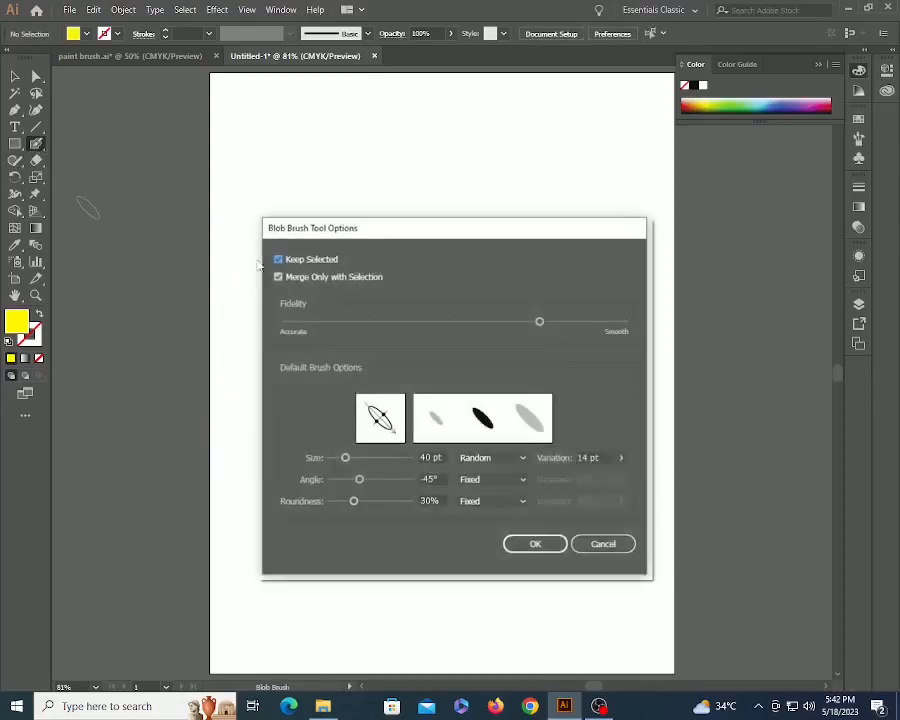
{"action": "left_click", "coordinate": [485, 463]}
{"action": "left_click", "coordinate": [486, 472]}
{"action": "left_click", "coordinate": [494, 458]}
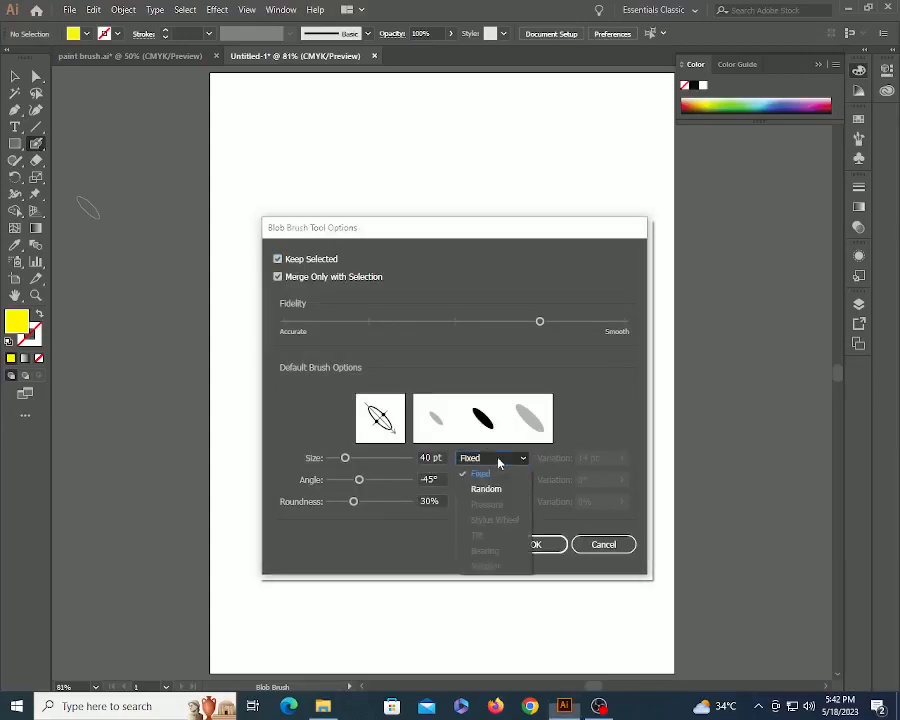
{"action": "left_click", "coordinate": [490, 487]}
{"action": "mouse_move", "coordinate": [343, 460]}
{"action": "left_mouse_down"}
{"action": "mouse_move", "coordinate": [410, 460]}
{"action": "mouse_move", "coordinate": [367, 469]}
{"action": "left_mouse_up"}
{"action": "left_click", "coordinate": [621, 457]}
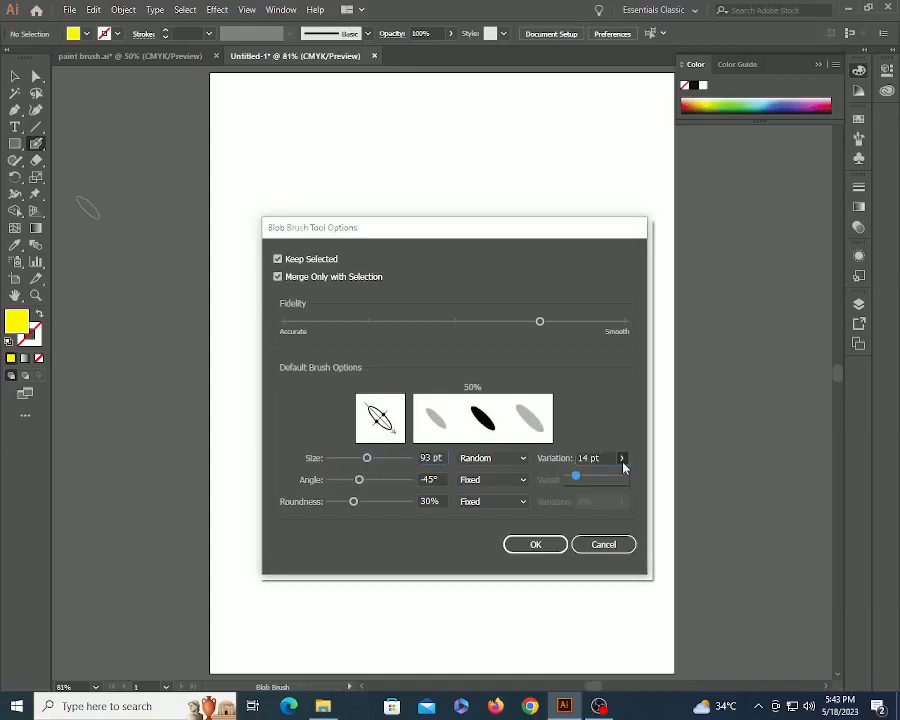
{"action": "left_click_drag", "start_coordinate": [581, 479], "coordinate": [595, 480]}
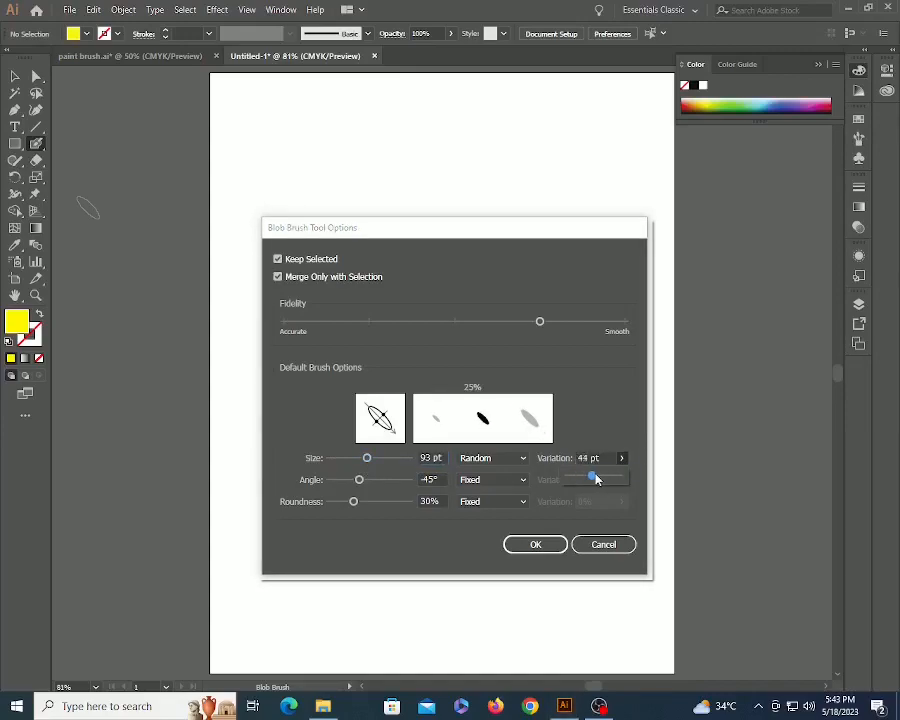
Set the Blob Brush angle to Random with a variation of 65°
{"action": "left_click", "coordinate": [495, 484]}
{"action": "left_click", "coordinate": [500, 511]}
{"action": "left_click", "coordinate": [621, 481]}
{"action": "left_click", "coordinate": [592, 500]}
{"action": "left_click_drag", "start_coordinate": [593, 500], "coordinate": [587, 503]}
Set the Blob Brush roundness to Random with a variation of 20% and apply the brush options
{"action": "left_click", "coordinate": [494, 502]}
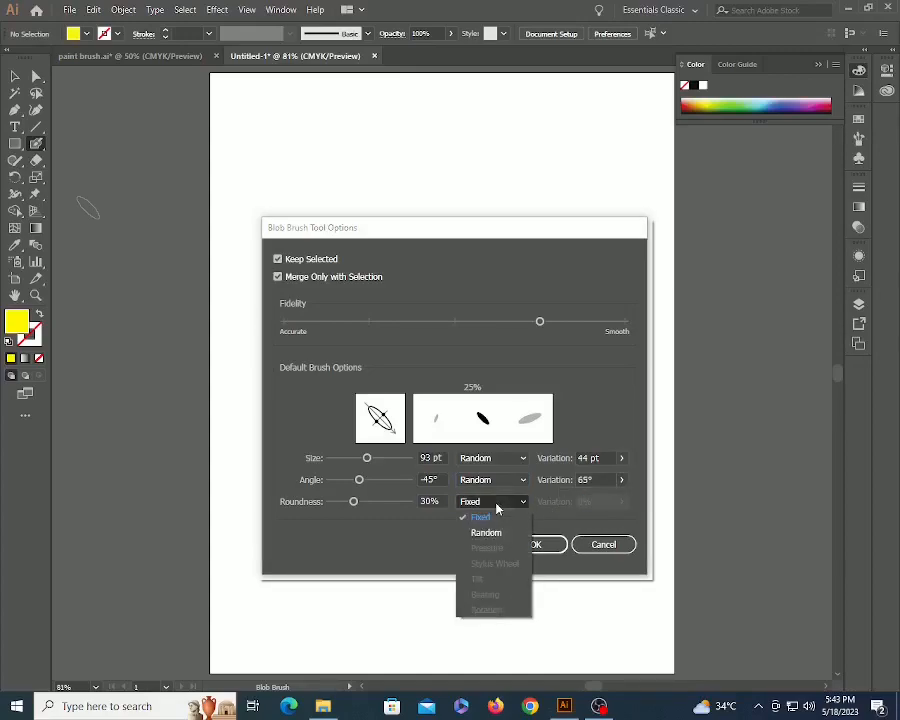
{"action": "left_click", "coordinate": [486, 530]}
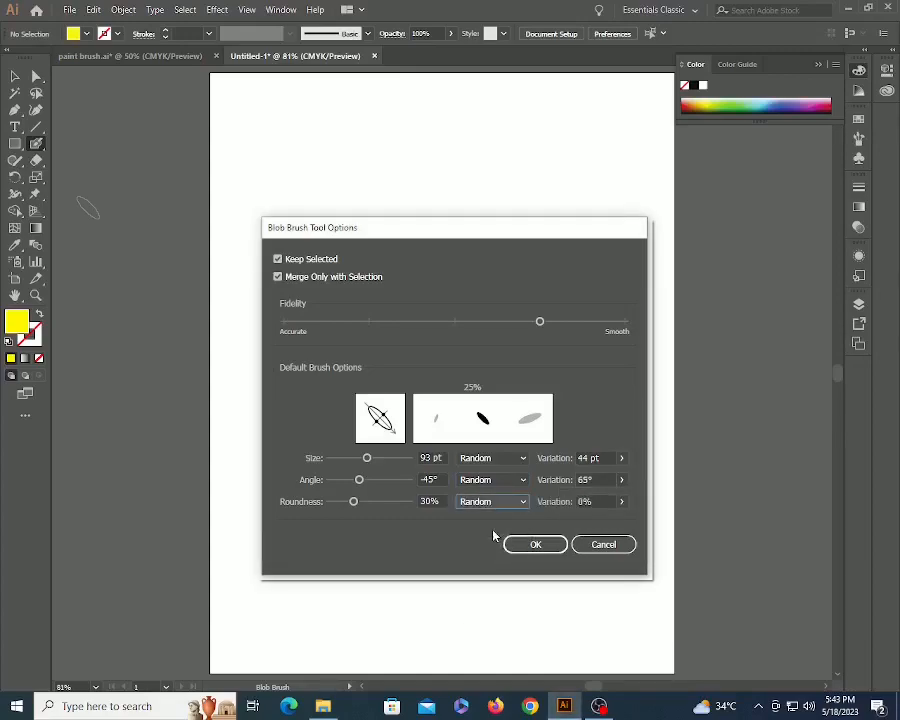
{"action": "left_click", "coordinate": [621, 501]}
{"action": "left_click_drag", "start_coordinate": [594, 521], "coordinate": [602, 527]}
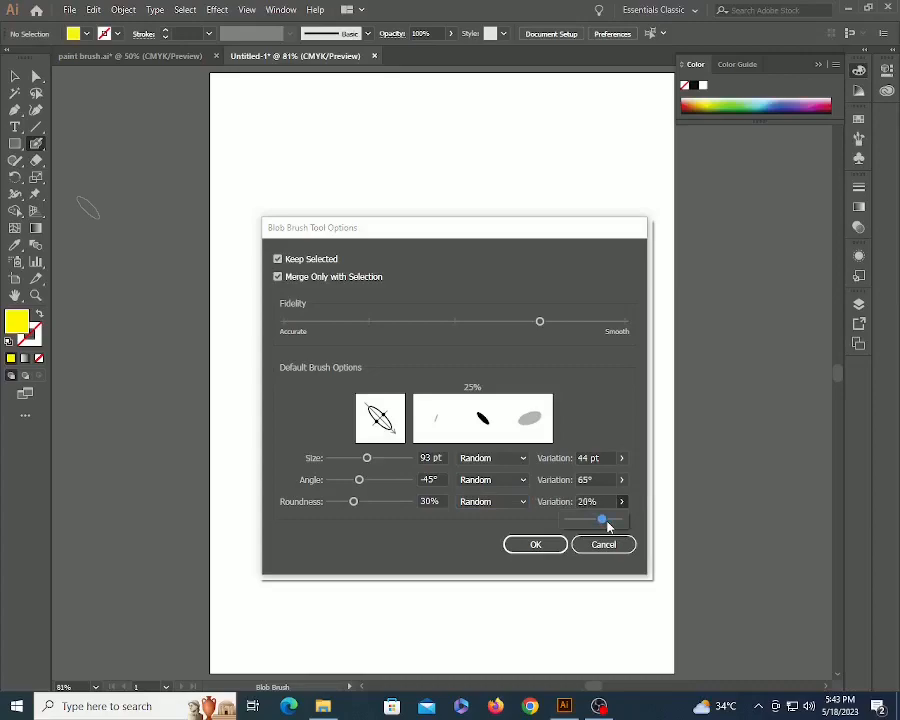
{"action": "left_click", "coordinate": [532, 543]}
Try painting a tall vertical stroke and connected Arabic-style letters beside it with the Blob Brush, and undo the lettering
{"action": "left_click_drag", "start_coordinate": [610, 228], "coordinate": [624, 516]}
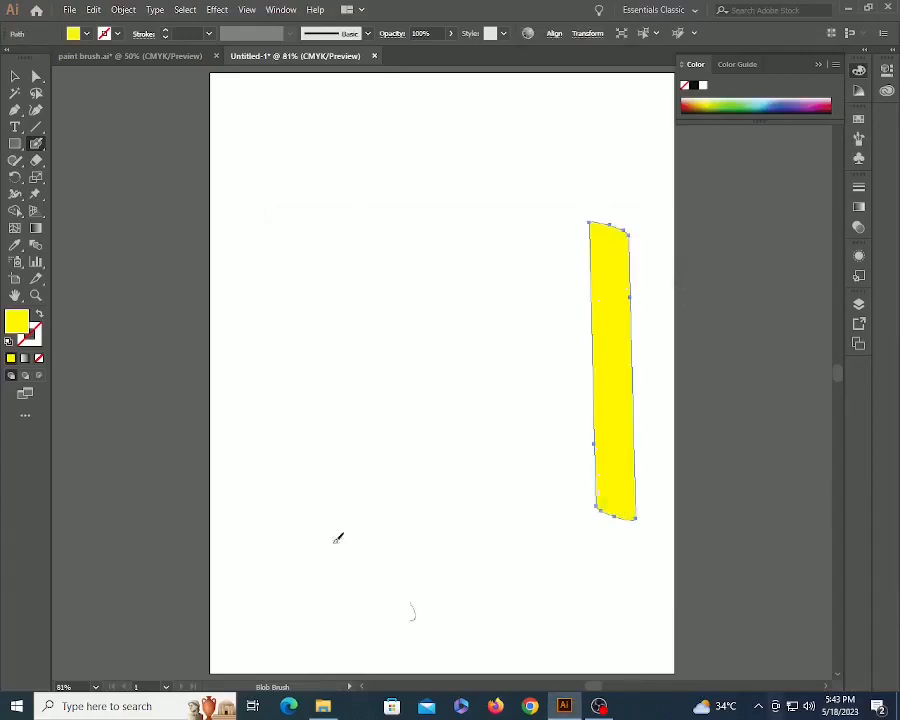
{"action": "mouse_move", "coordinate": [548, 190]}
{"action": "left_mouse_down"}
{"action": "mouse_move", "coordinate": [546, 388]}
{"action": "mouse_move", "coordinate": [465, 483]}
{"action": "mouse_move", "coordinate": [440, 348]}
{"action": "mouse_move", "coordinate": [436, 447]}
{"action": "mouse_move", "coordinate": [397, 456]}
{"action": "mouse_move", "coordinate": [367, 407]}
{"action": "mouse_move", "coordinate": [370, 280]}
{"action": "mouse_move", "coordinate": [286, 375]}
{"action": "mouse_move", "coordinate": [248, 470]}
{"action": "left_mouse_up"}
{"action": "key", "text": "v"}
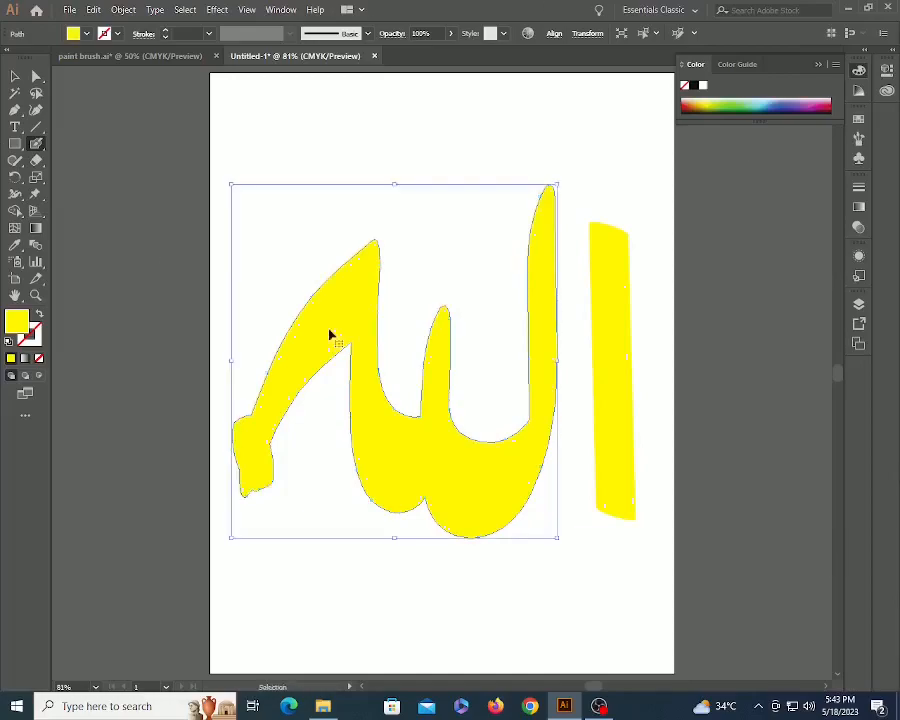
{"action": "key", "text": "ctrl+z"}
{"action": "key", "text": "ctrl+z"}
{"action": "key", "text": "ctrl+z"}
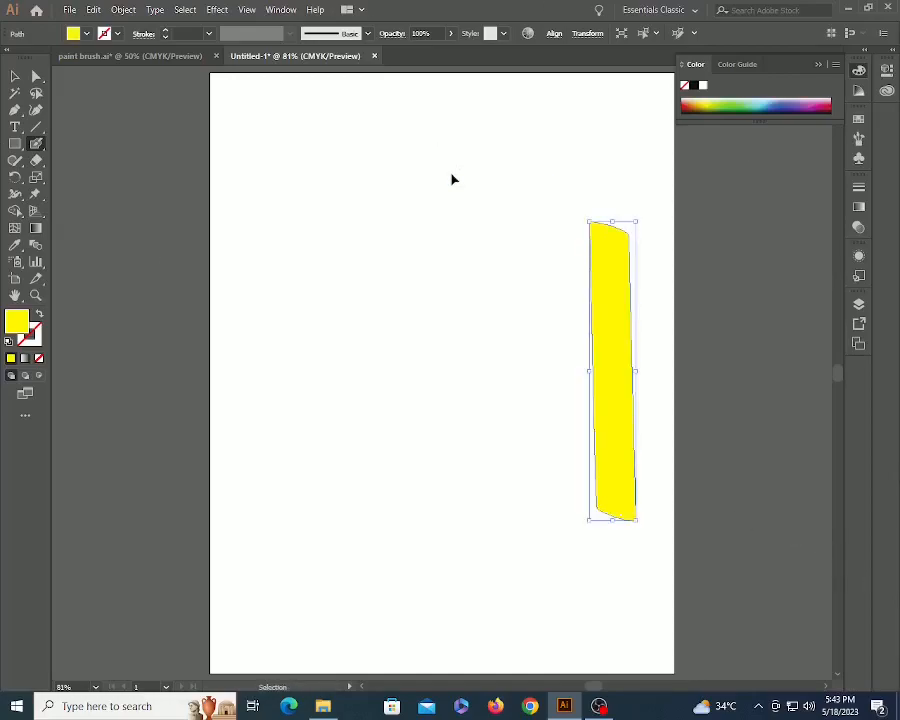
Paint a thick zigzag Blob Brush stroke winding down the artboard past its lower edge area, and delete it
{"action": "key", "text": "shift+b"}
{"action": "mouse_move", "coordinate": [521, 236]}
{"action": "left_mouse_down"}
{"action": "mouse_move", "coordinate": [558, 275]}
{"action": "mouse_move", "coordinate": [465, 248]}
{"action": "mouse_move", "coordinate": [366, 456]}
{"action": "mouse_move", "coordinate": [416, 456]}
{"action": "mouse_move", "coordinate": [566, 420]}
{"action": "mouse_move", "coordinate": [386, 578]}
{"action": "mouse_move", "coordinate": [508, 588]}
{"action": "mouse_move", "coordinate": [232, 528]}
{"action": "mouse_move", "coordinate": [244, 566]}
{"action": "mouse_move", "coordinate": [192, 610]}
{"action": "mouse_move", "coordinate": [150, 590]}
{"action": "left_mouse_up"}
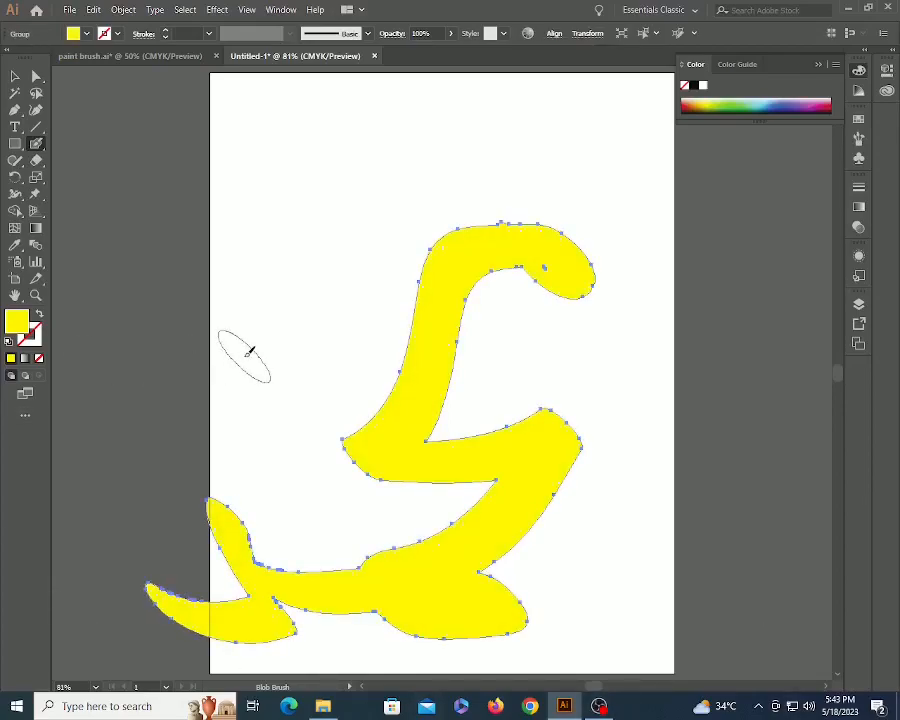
{"action": "key", "text": "Delete"}
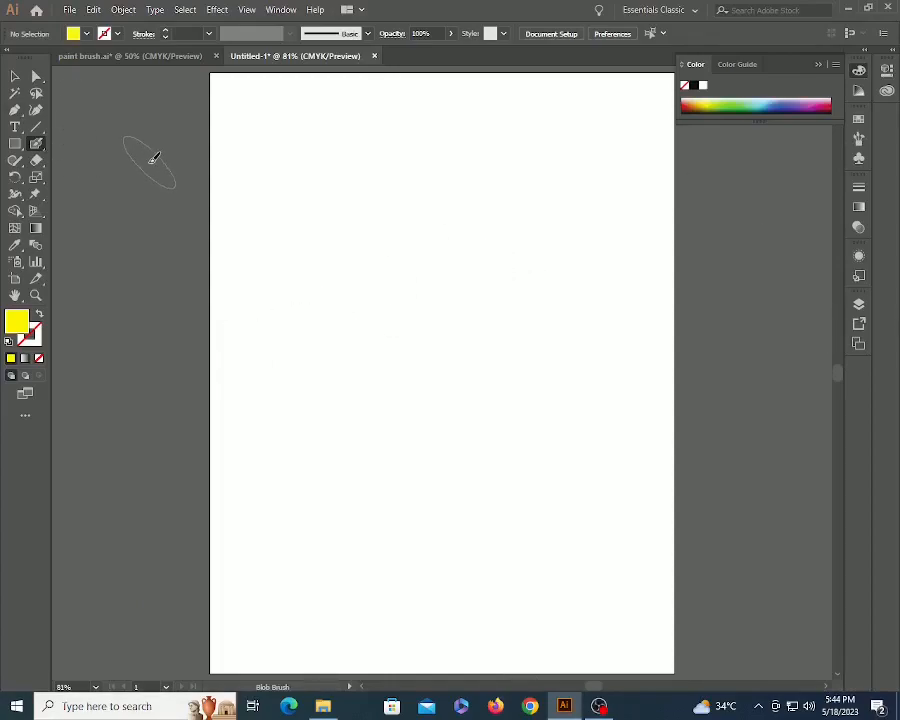
{"action": "key", "text": "alt"}
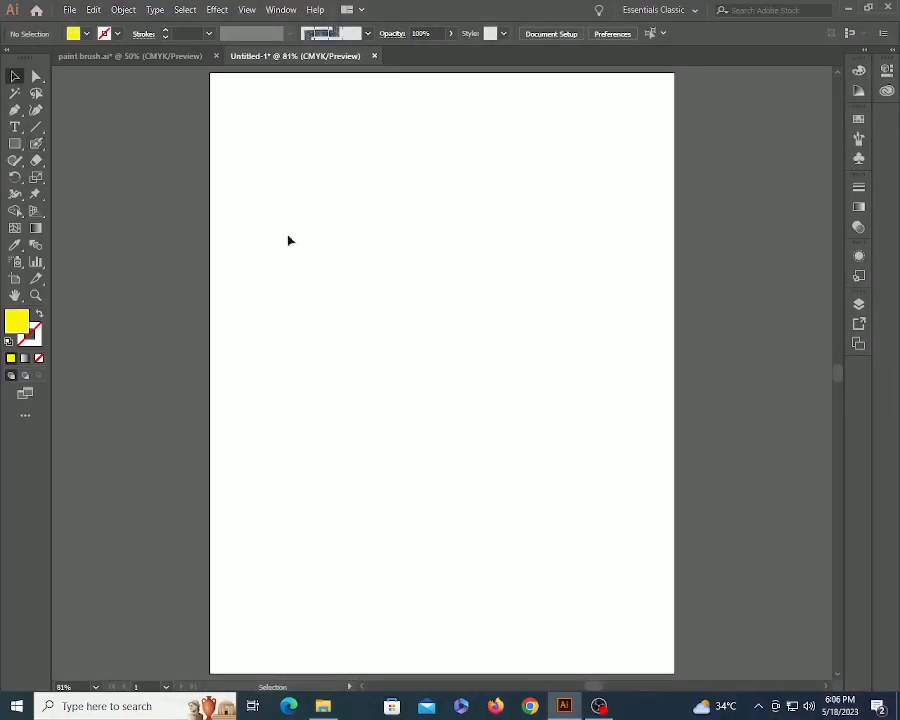
Choose the rough charcoal-like art brush and paint a wavy stroke and a short curved stroke across the upper artboard with the Paintbrush
{"action": "left_click", "coordinate": [36, 127]}
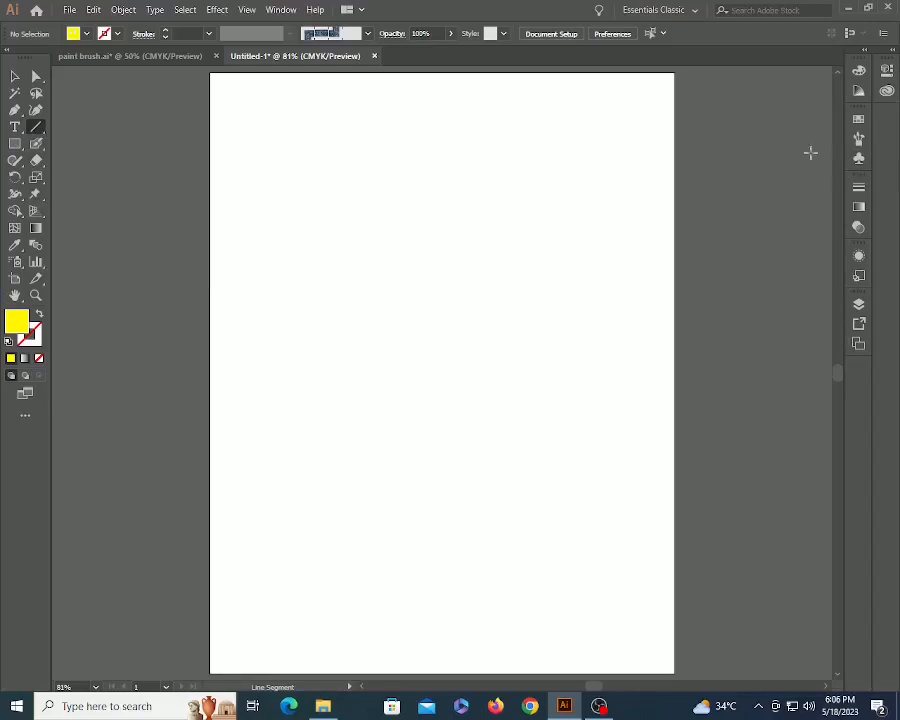
{"action": "left_click", "coordinate": [859, 141]}
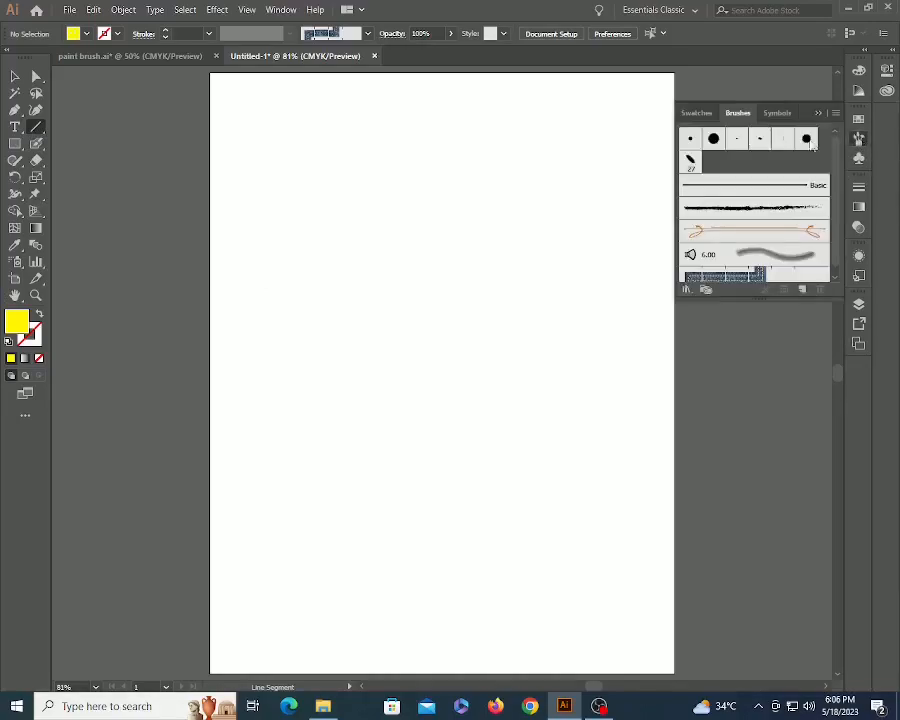
{"action": "left_click", "coordinate": [755, 207]}
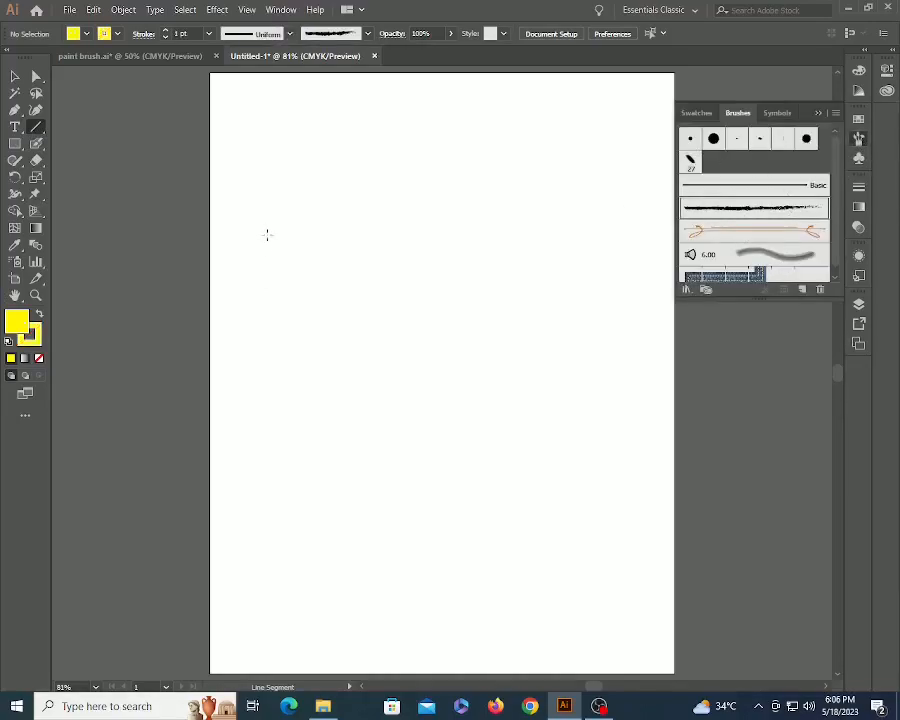
{"action": "left_click", "coordinate": [36, 143]}
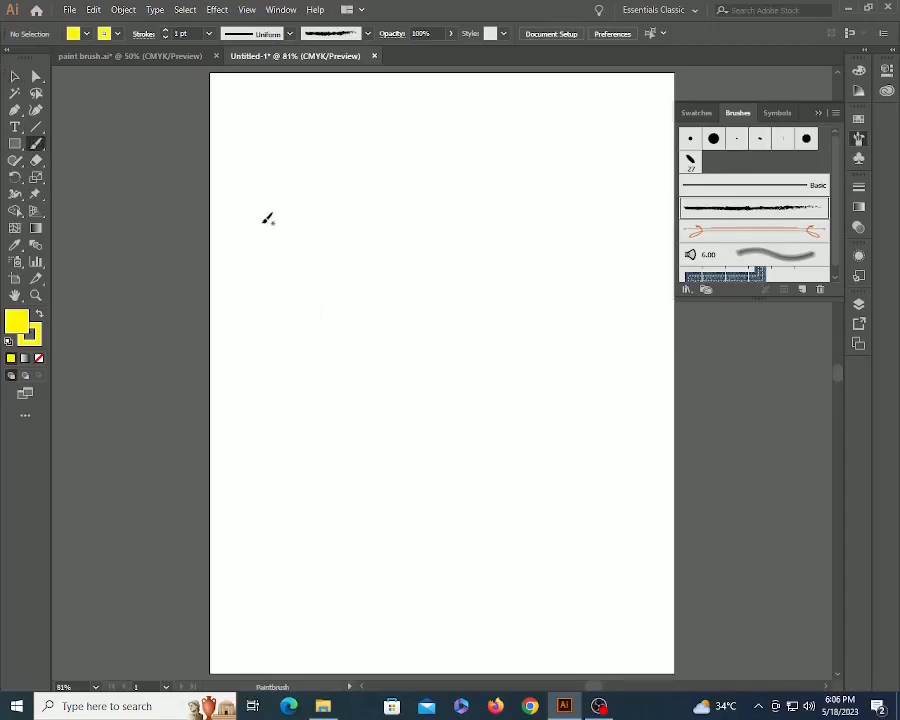
{"action": "mouse_move", "coordinate": [371, 261]}
{"action": "left_mouse_down"}
{"action": "mouse_move", "coordinate": [461, 249]}
{"action": "mouse_move", "coordinate": [610, 259]}
{"action": "mouse_move", "coordinate": [619, 187]}
{"action": "left_mouse_up"}
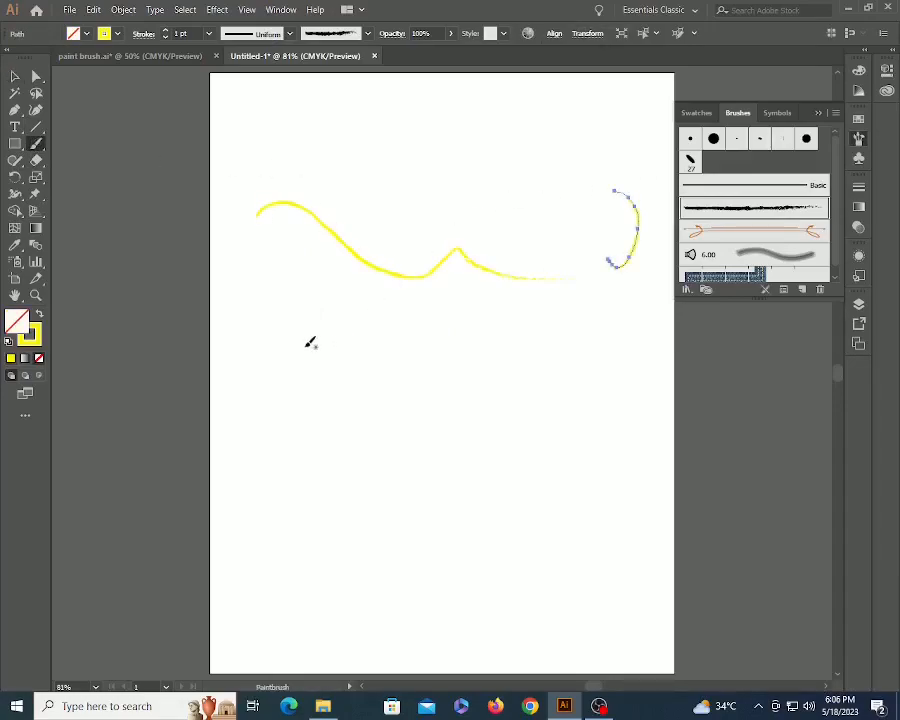
Paint a wavy stroke across the middle artboard, switch it to the orange ornamental art brush, and paint a second ornamental stroke lower down
{"action": "left_click_drag", "start_coordinate": [663, 393], "coordinate": [658, 401]}
{"action": "left_click", "coordinate": [754, 238]}
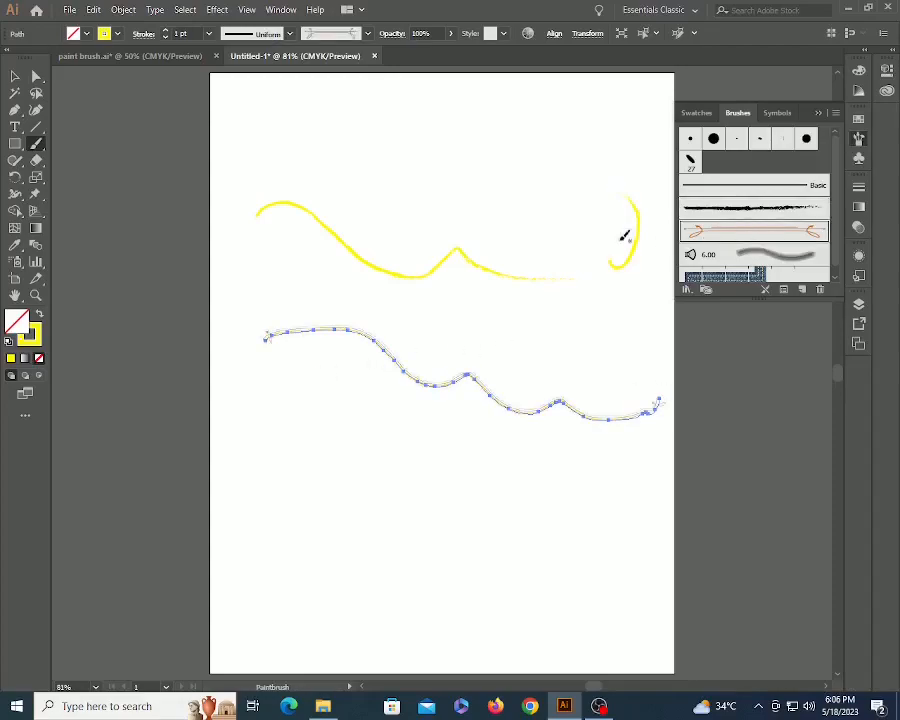
{"action": "mouse_move", "coordinate": [240, 511]}
{"action": "left_mouse_down"}
{"action": "mouse_move", "coordinate": [331, 512]}
{"action": "mouse_move", "coordinate": [424, 506]}
{"action": "mouse_move", "coordinate": [532, 551]}
{"action": "mouse_move", "coordinate": [590, 540]}
{"action": "left_mouse_up"}
{"action": "key", "text": "z"}
{"action": "left_click_drag", "start_coordinate": [277, 267], "coordinate": [617, 565]}
{"action": "key", "text": "v"}
{"action": "left_click", "coordinate": [311, 460]}
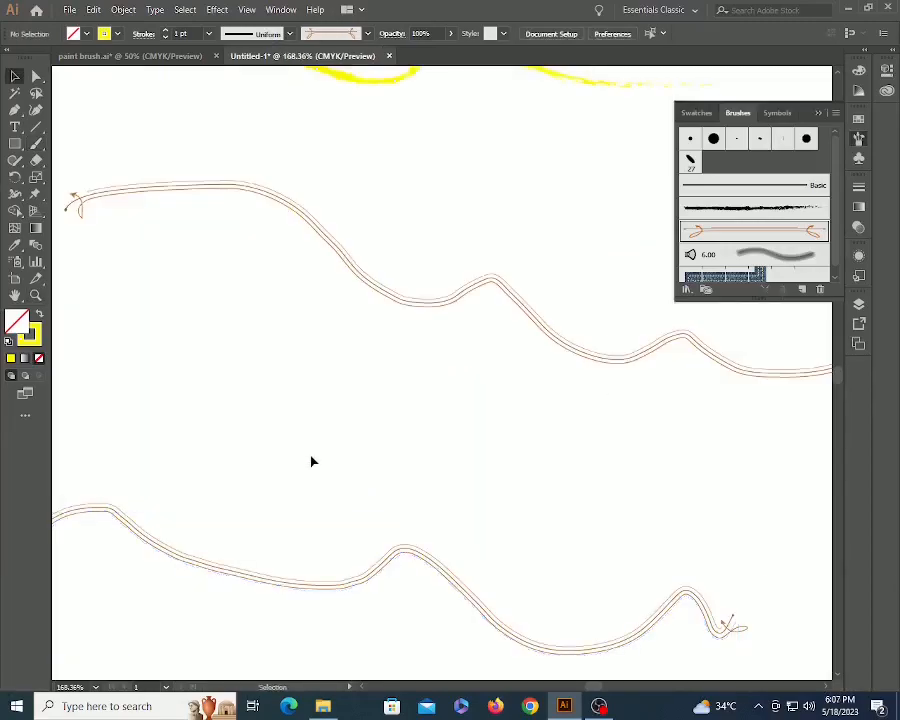
Examine all the brush strokes in Outline view and return to the normal preview
{"action": "key", "text": "z"}
{"action": "left_click", "coordinate": [457, 390], "text": "alt"}
{"action": "left_click", "coordinate": [457, 390], "text": "alt"}
{"action": "key", "text": "v"}
{"action": "key", "text": "ctrl+y"}
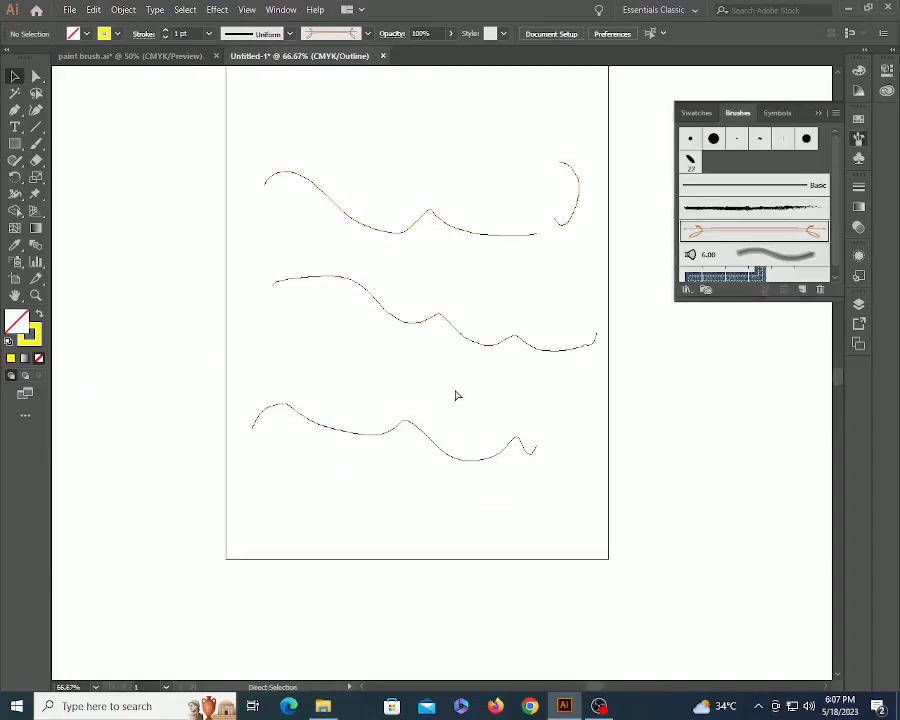
{"action": "key", "text": "ctrl+y"}
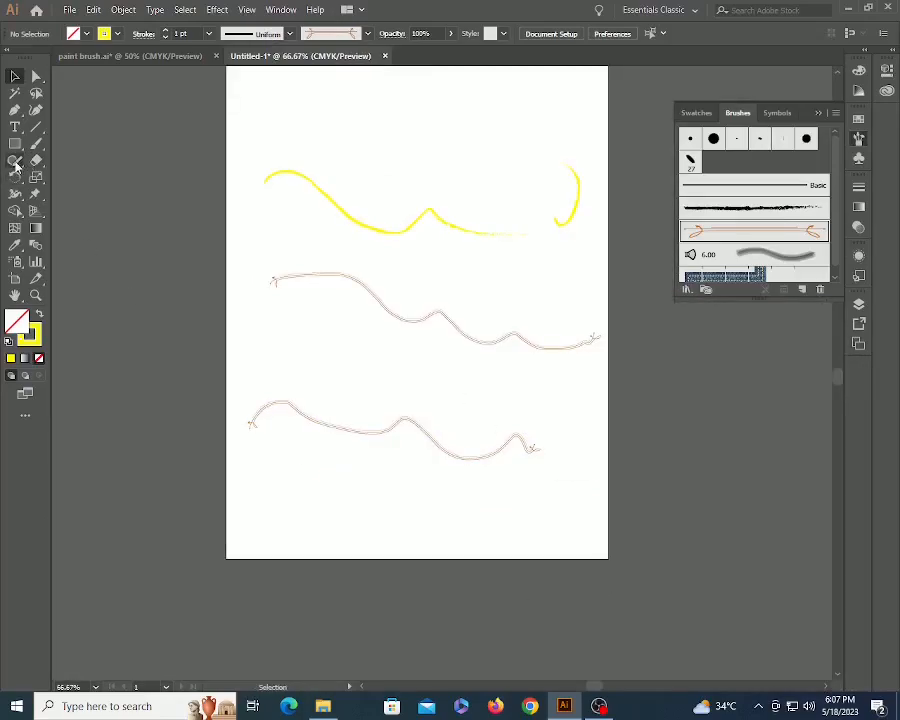
Draw a wavy path across the upper artboard with the Pencil tool and apply the orange ornamental art brush to it
{"action": "key", "text": "y"}
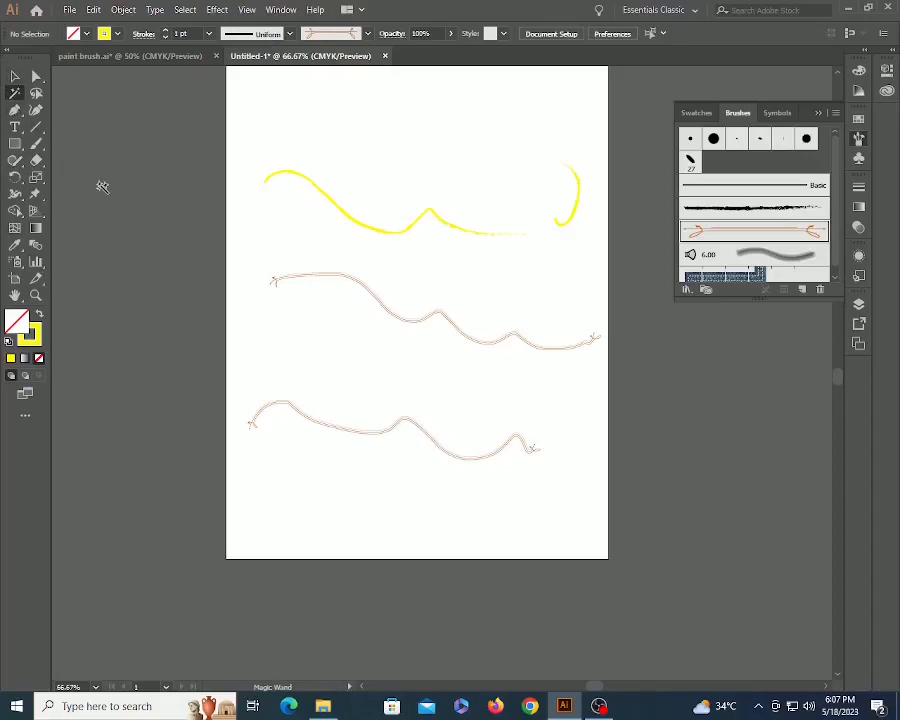
{"action": "left_click", "coordinate": [14, 163]}
{"action": "mouse_move", "coordinate": [284, 122]}
{"action": "left_mouse_down"}
{"action": "mouse_move", "coordinate": [475, 154]}
{"action": "mouse_move", "coordinate": [523, 153]}
{"action": "mouse_move", "coordinate": [587, 122]}
{"action": "left_mouse_up"}
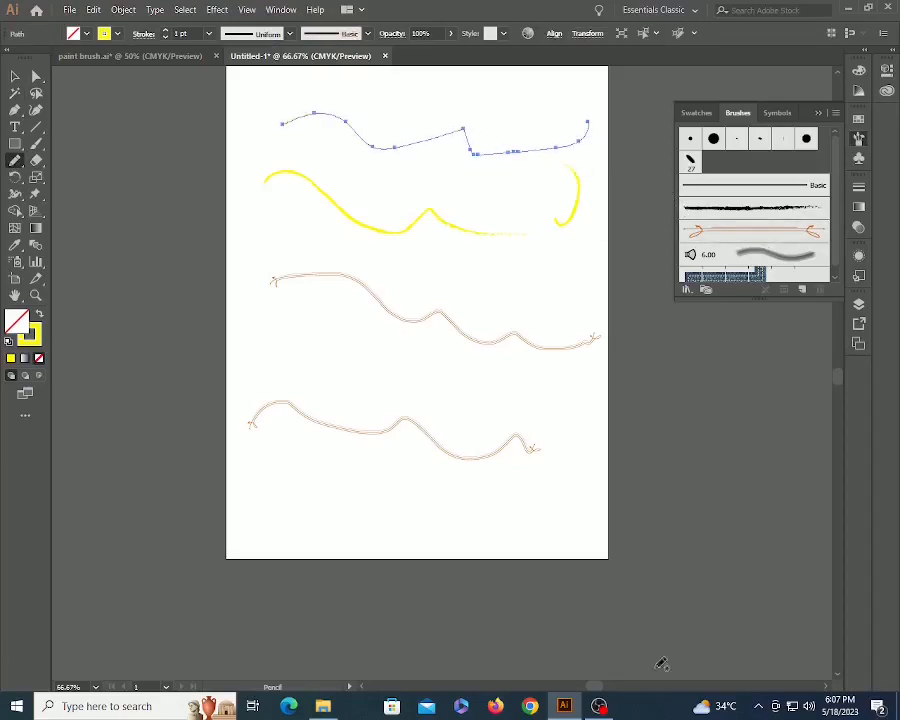
{"action": "left_click", "coordinate": [745, 231]}
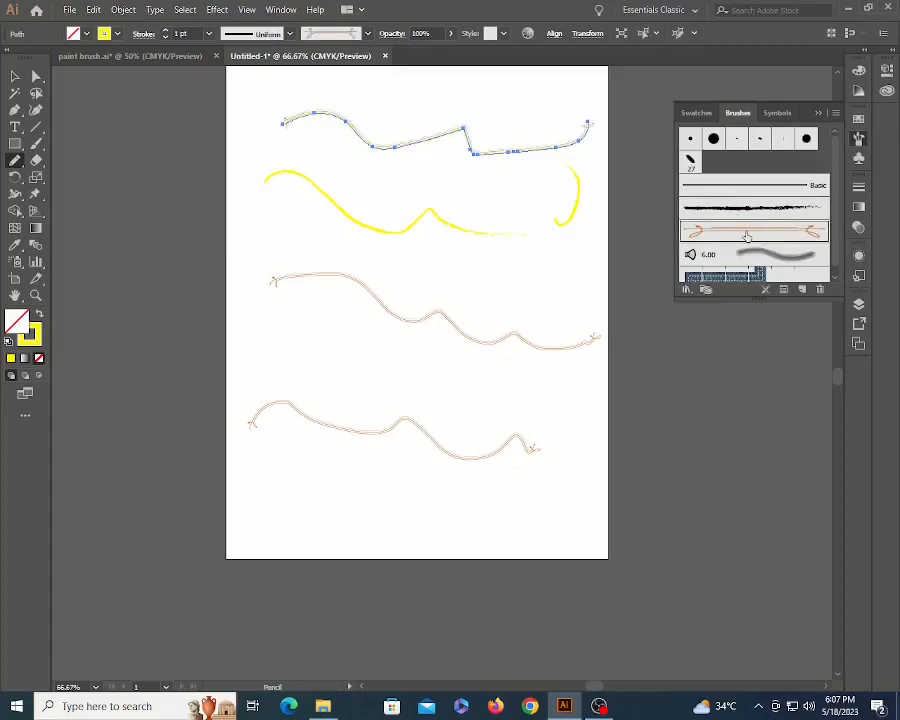
{"action": "left_click", "coordinate": [349, 505], "text": "ctrl"}
Draw a wavy Pencil path along the artboard's lower edge area and apply the rough charcoal-like art brush to it
{"action": "left_click", "coordinate": [758, 211]}
{"action": "mouse_move", "coordinate": [270, 497]}
{"action": "left_mouse_down"}
{"action": "mouse_move", "coordinate": [308, 486]}
{"action": "mouse_move", "coordinate": [540, 513]}
{"action": "mouse_move", "coordinate": [590, 508]}
{"action": "left_mouse_up"}
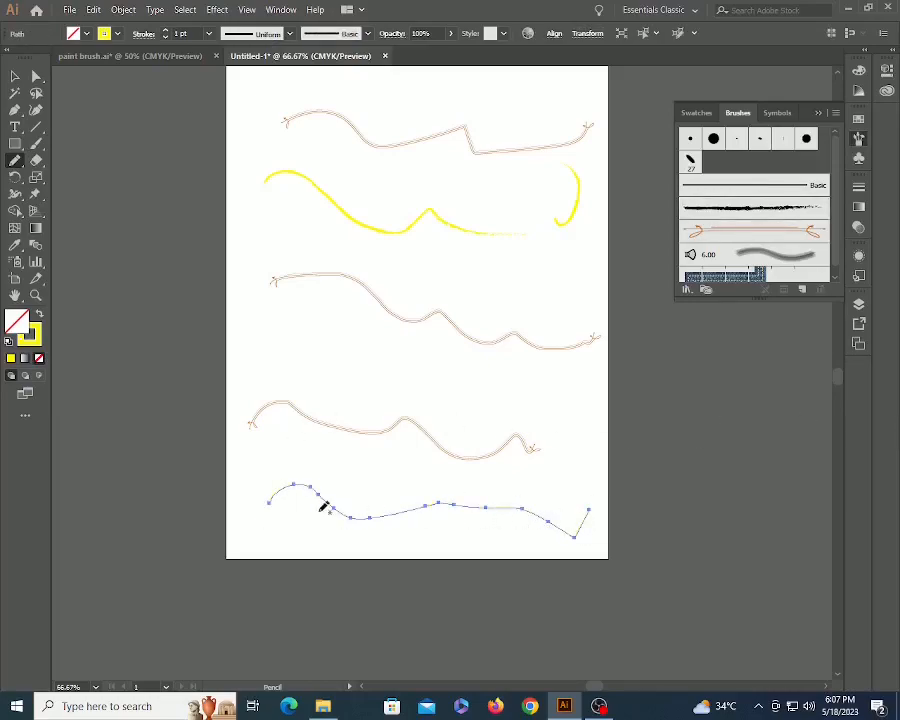
{"action": "key", "text": "b"}
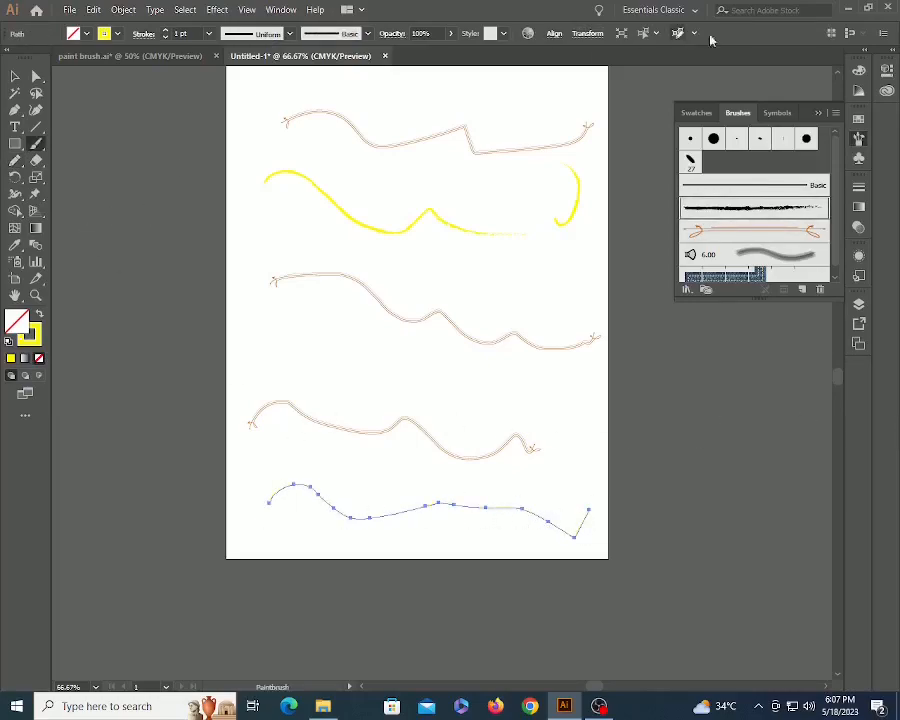
{"action": "left_click", "coordinate": [749, 209]}
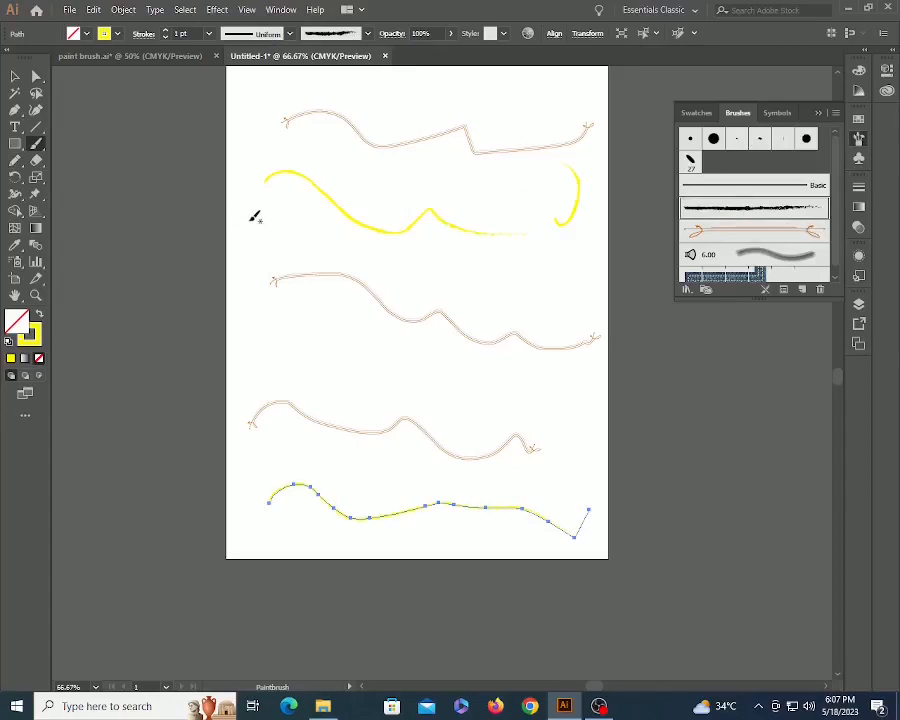
Paint a charcoal-like stroke crossing the yellow wavy stroke with the Paintbrush, and delete everything on the artboard
{"action": "mouse_move", "coordinate": [430, 274]}
{"action": "left_mouse_down"}
{"action": "mouse_move", "coordinate": [534, 281]}
{"action": "mouse_move", "coordinate": [621, 265]}
{"action": "mouse_move", "coordinate": [612, 292]}
{"action": "left_mouse_up"}
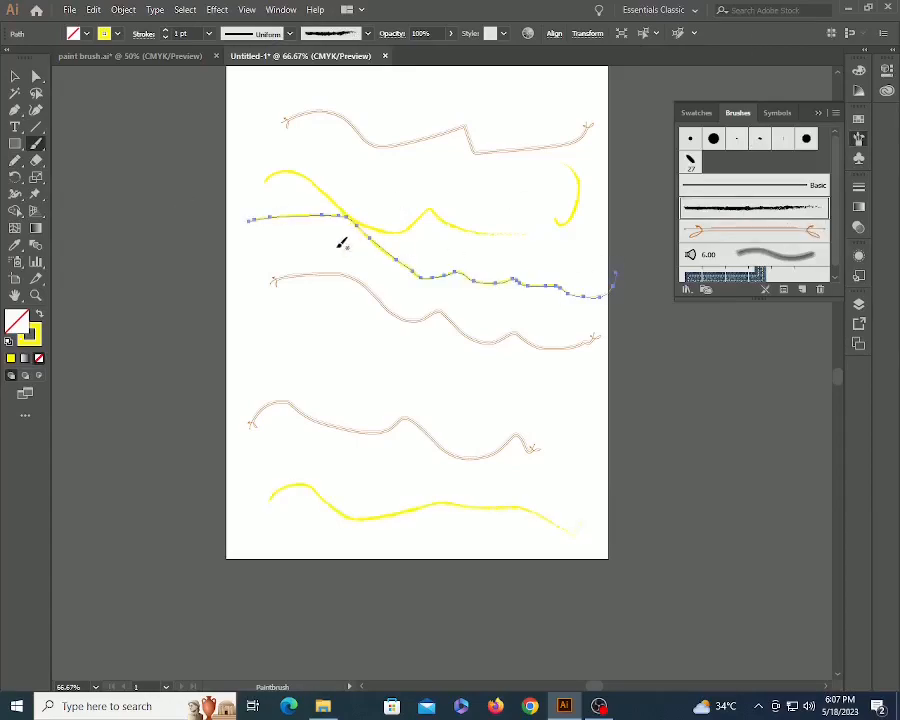
{"action": "key", "text": "v"}
{"action": "left_click", "coordinate": [209, 213]}
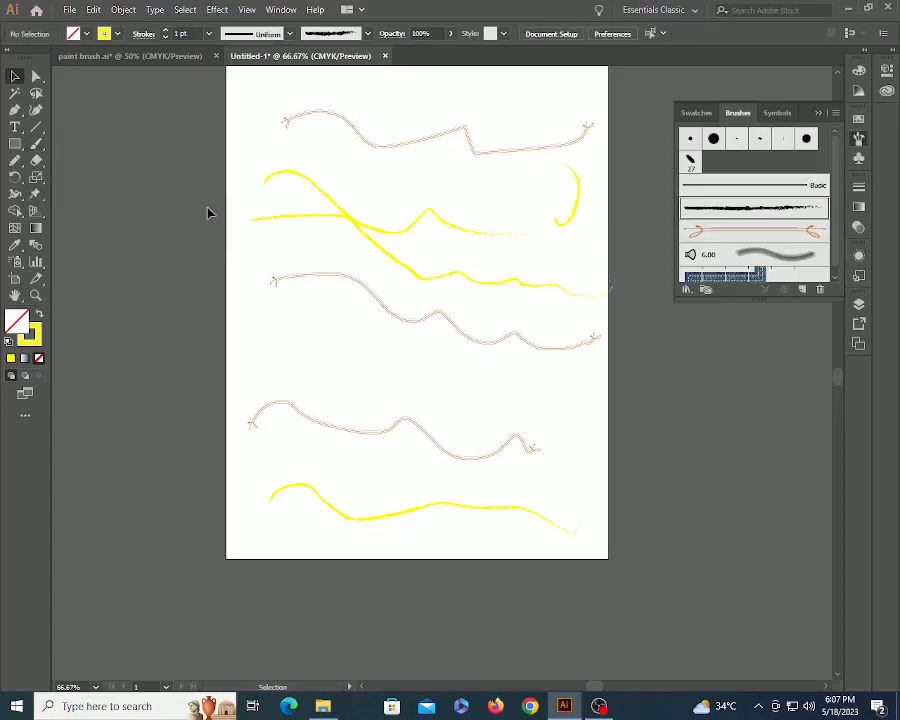
{"action": "key", "text": "ctrl+a"}
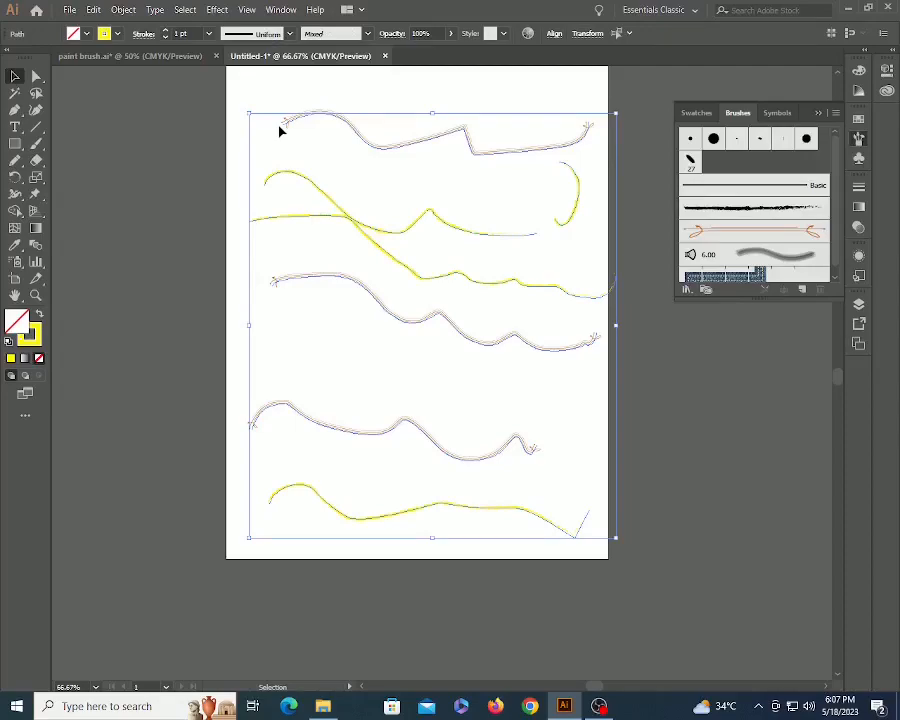
{"action": "key", "text": "Delete"}
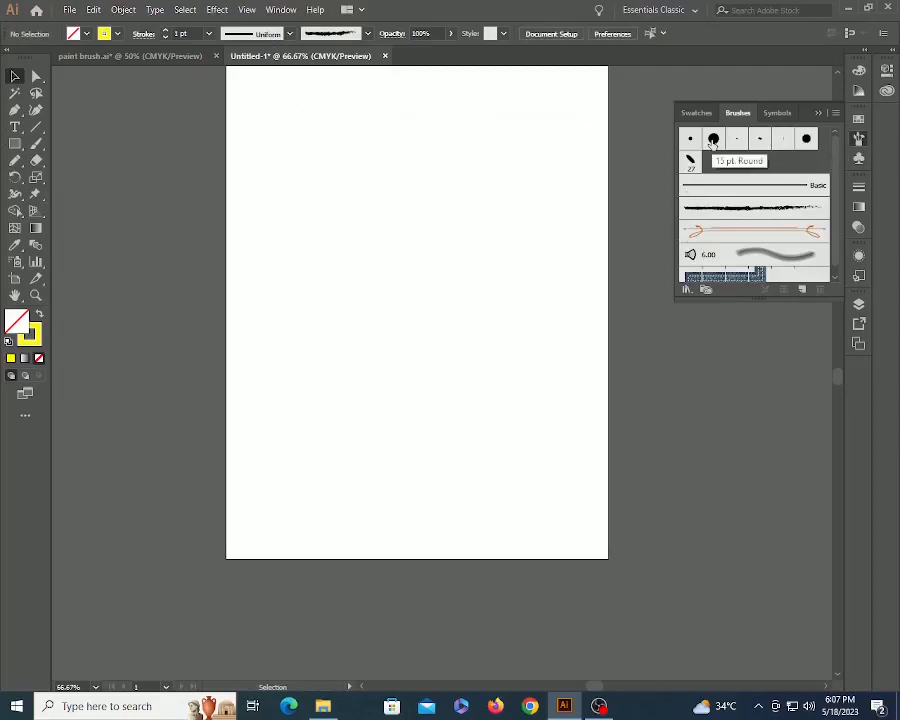
Load the Borders_Geometric brush library and paint two winding Paintbrush strokes with its red-and-orange triangle pattern brush
{"action": "key", "text": "b"}
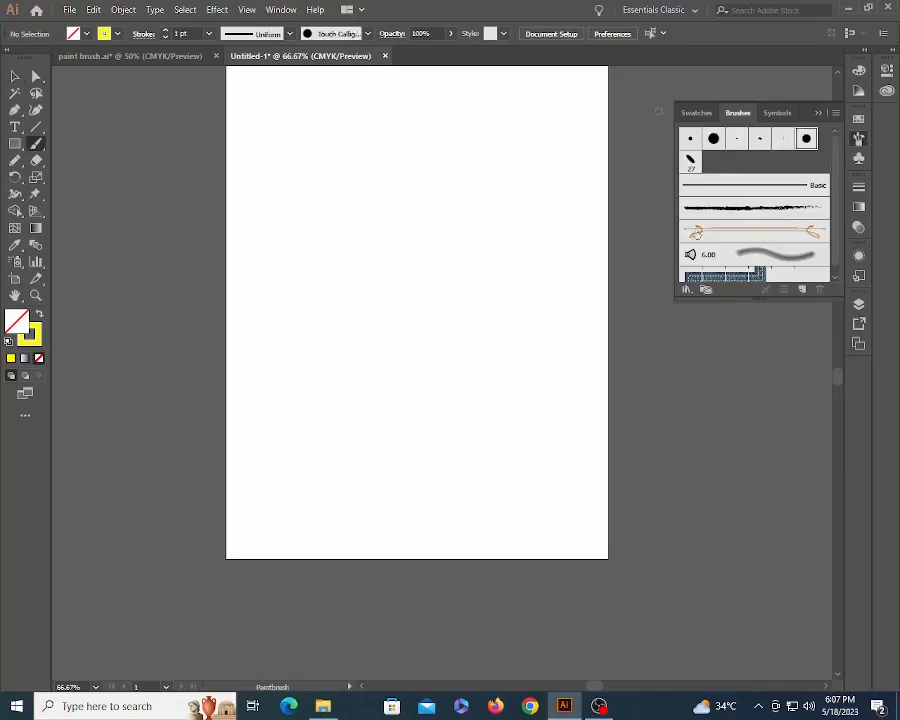
{"action": "left_click", "coordinate": [689, 290]}
{"action": "mouse_move", "coordinate": [731, 333]}
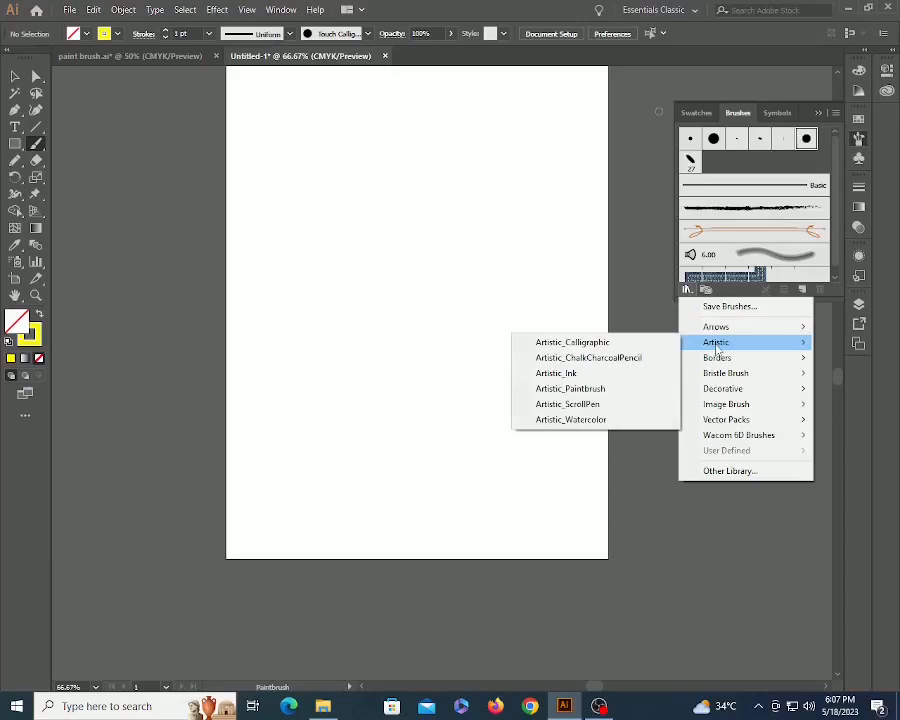
{"action": "left_click", "coordinate": [605, 402]}
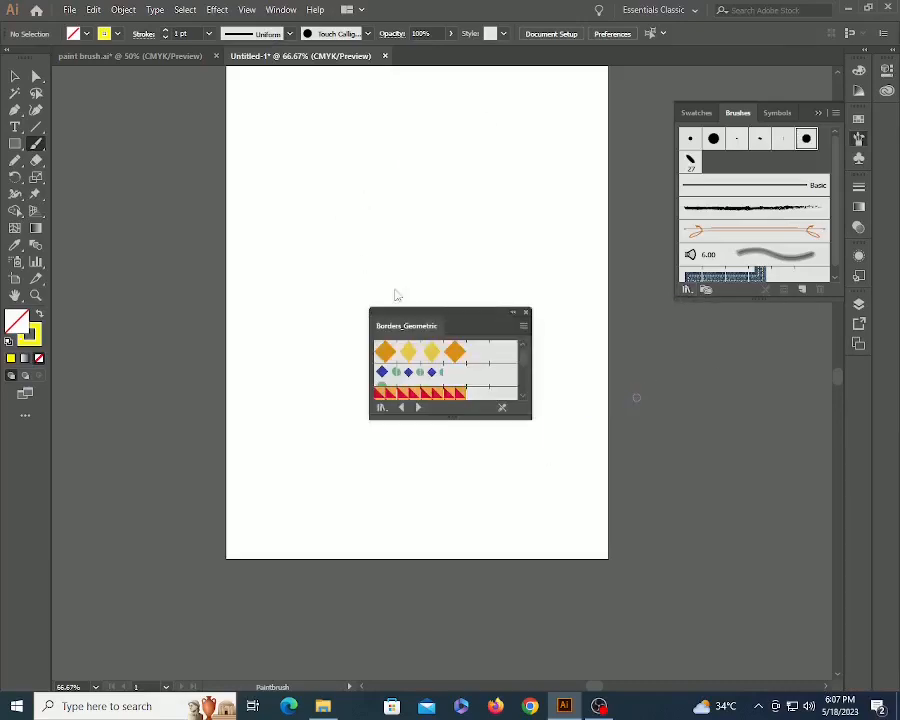
{"action": "left_click", "coordinate": [420, 394]}
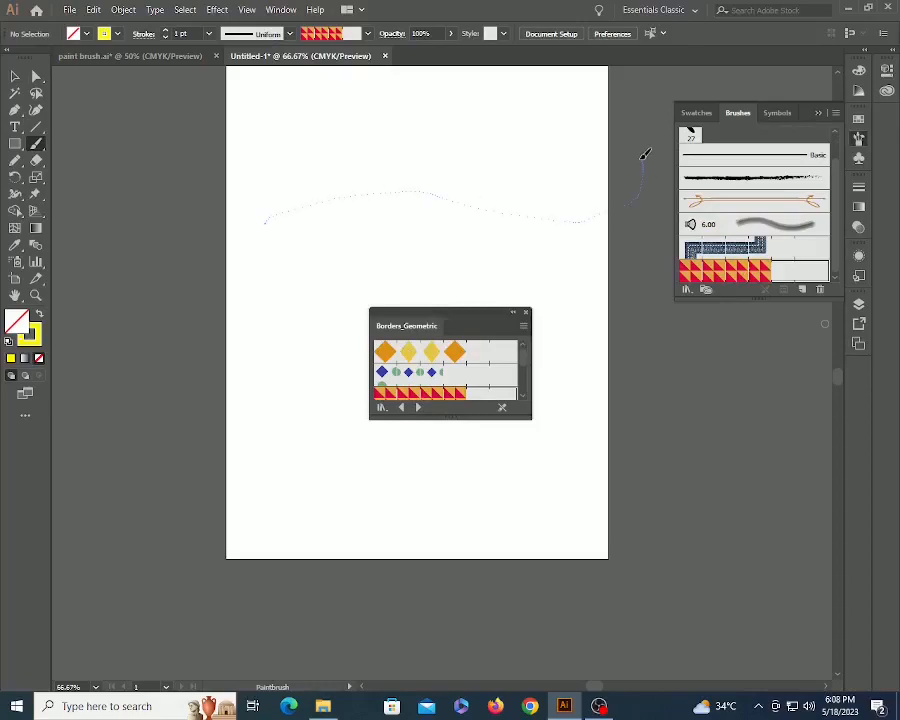
{"action": "left_click_drag", "start_coordinate": [645, 155], "coordinate": [645, 157]}
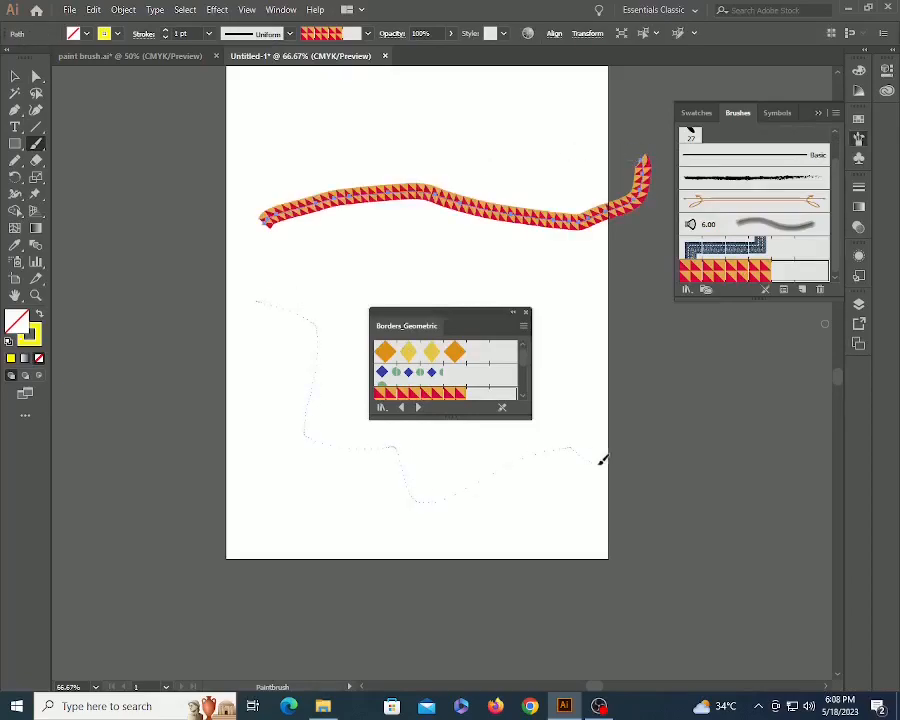
{"action": "left_click_drag", "start_coordinate": [703, 335], "coordinate": [704, 340]}
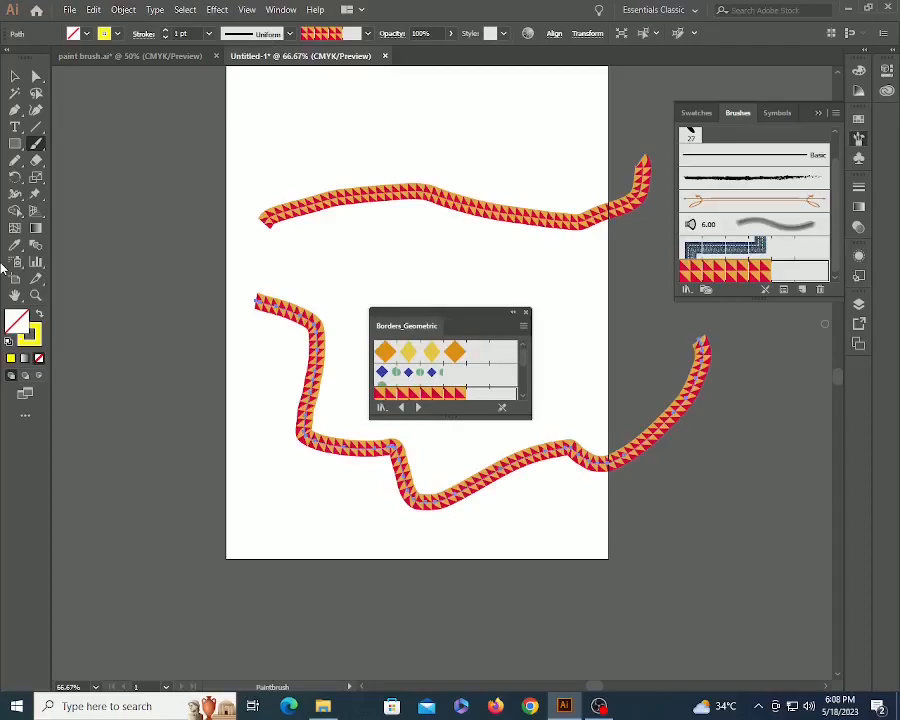
Draw a circle over the upper triangle-pattern stroke and give its outline the yellow diamond pattern brush from Borders_Geometric
{"action": "key", "text": "l"}
{"action": "left_click_drag", "start_coordinate": [346, 234], "coordinate": [422, 258]}
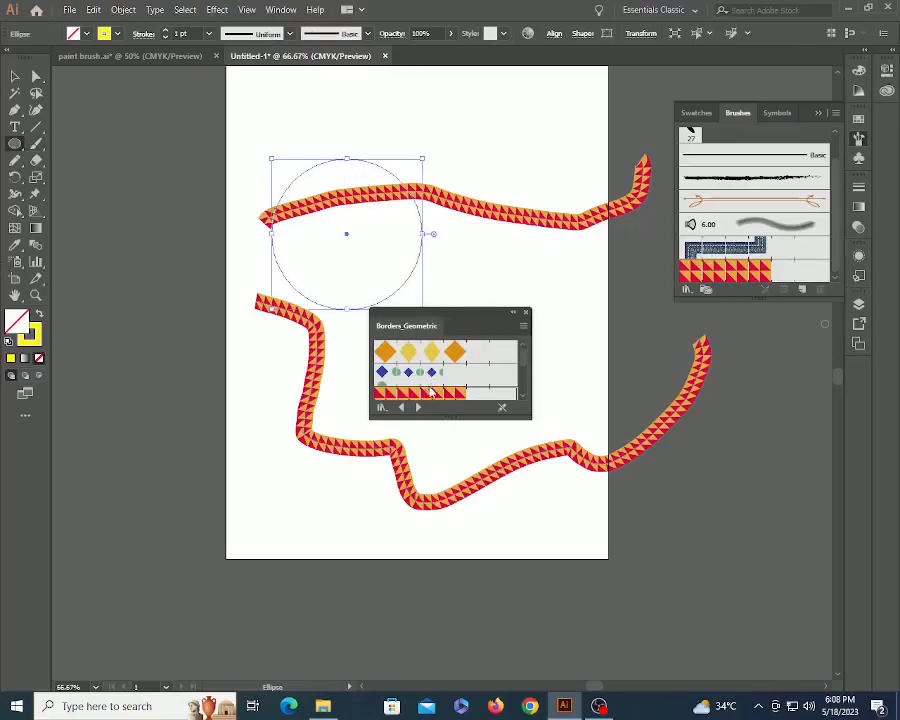
{"action": "left_click", "coordinate": [428, 394]}
{"action": "left_click", "coordinate": [432, 355]}
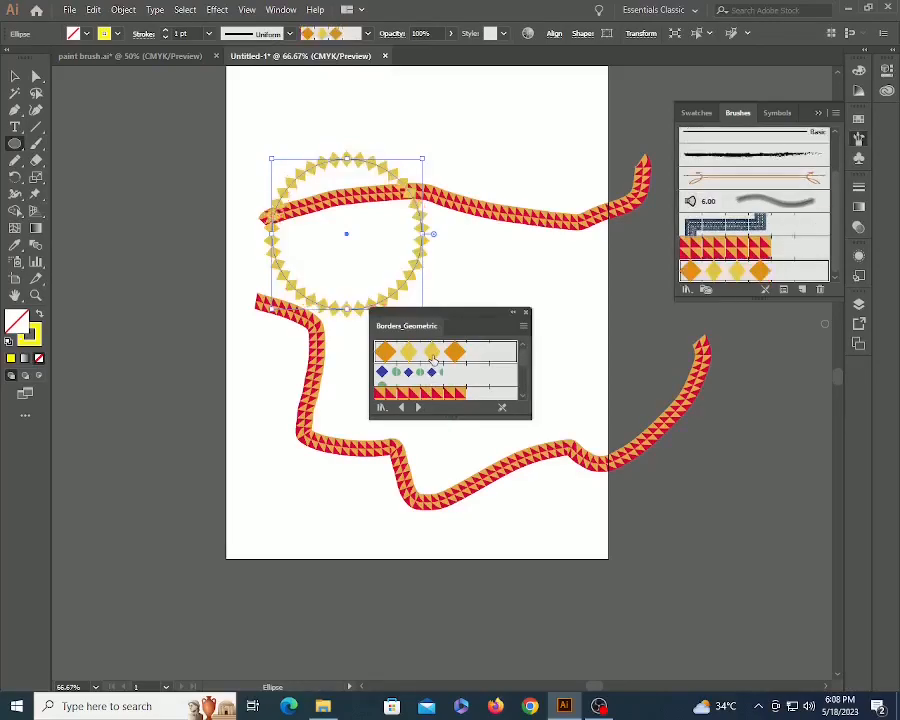
{"action": "left_click", "coordinate": [214, 171], "text": "ctrl"}
{"action": "key", "text": "z"}
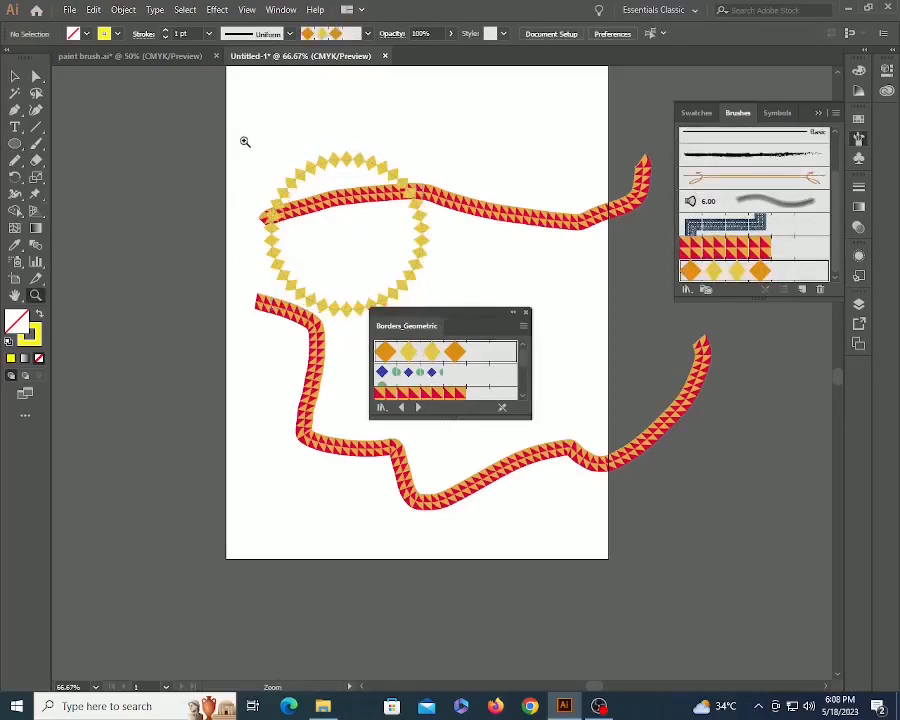
{"action": "left_click_drag", "start_coordinate": [243, 141], "coordinate": [455, 217]}
{"action": "key", "text": "v"}
{"action": "left_click_drag", "start_coordinate": [321, 326], "coordinate": [268, 147]}
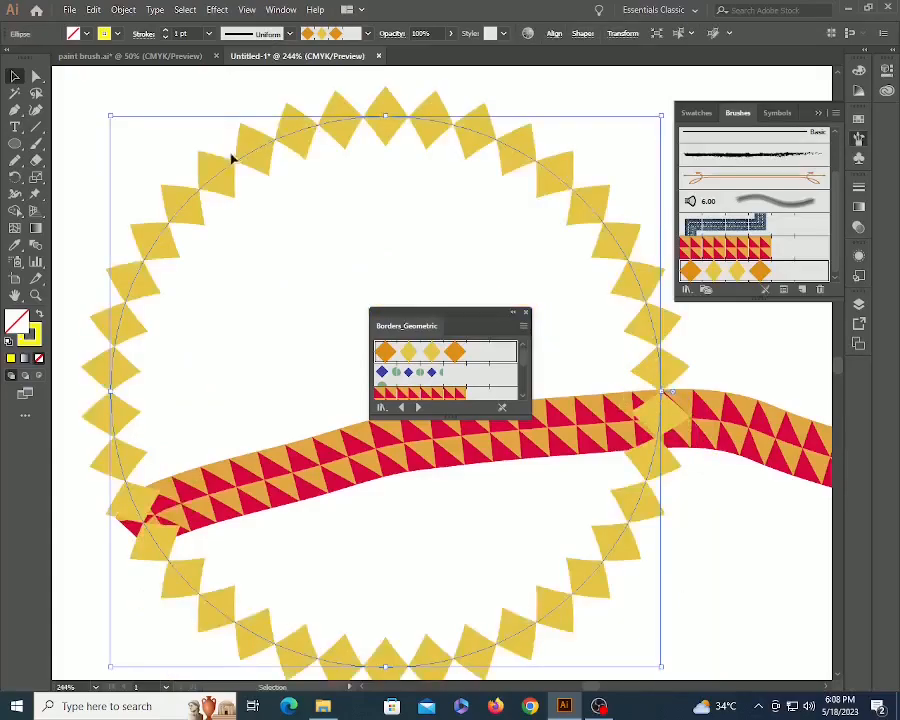
{"action": "left_click", "coordinate": [613, 94]}
{"action": "key", "text": "ctrl+0"}
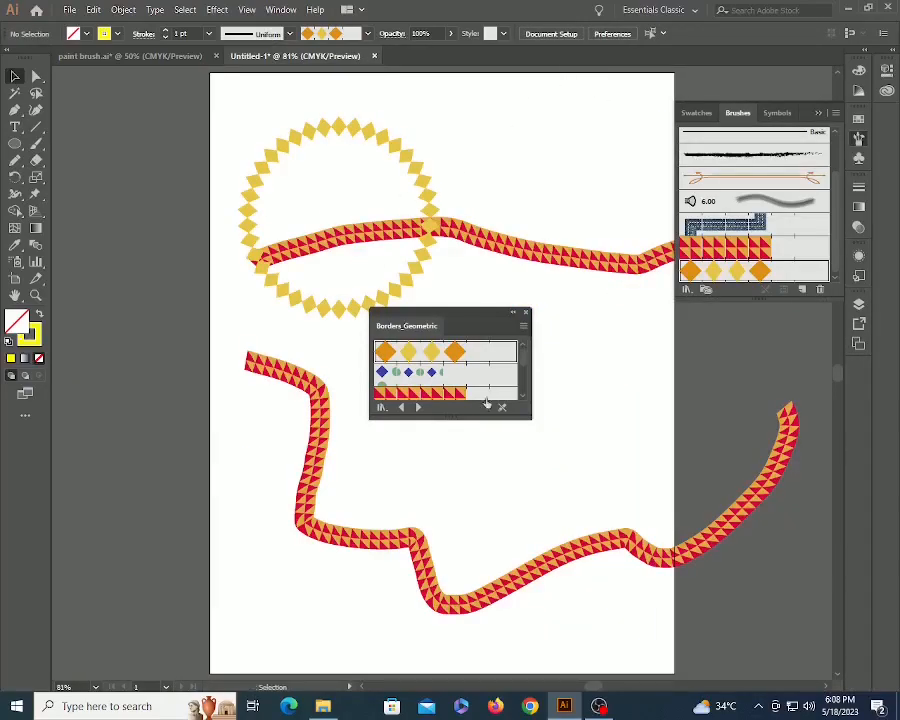
Load the Borders_Novelty brush library and apply its airplane pattern brush to the circle
{"action": "left_click", "coordinate": [418, 408]}
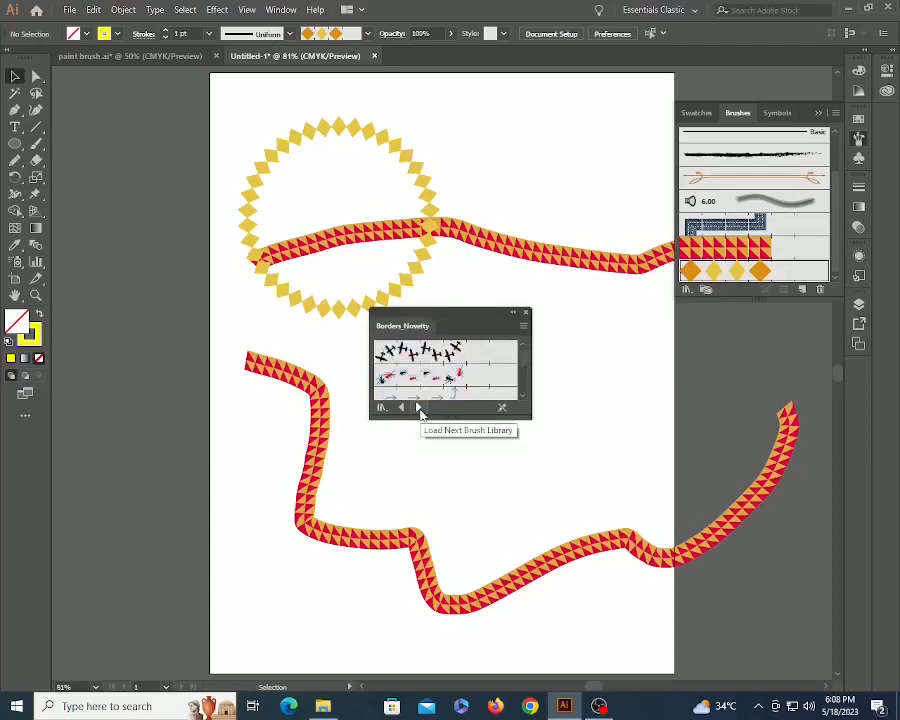
{"action": "left_click", "coordinate": [418, 408]}
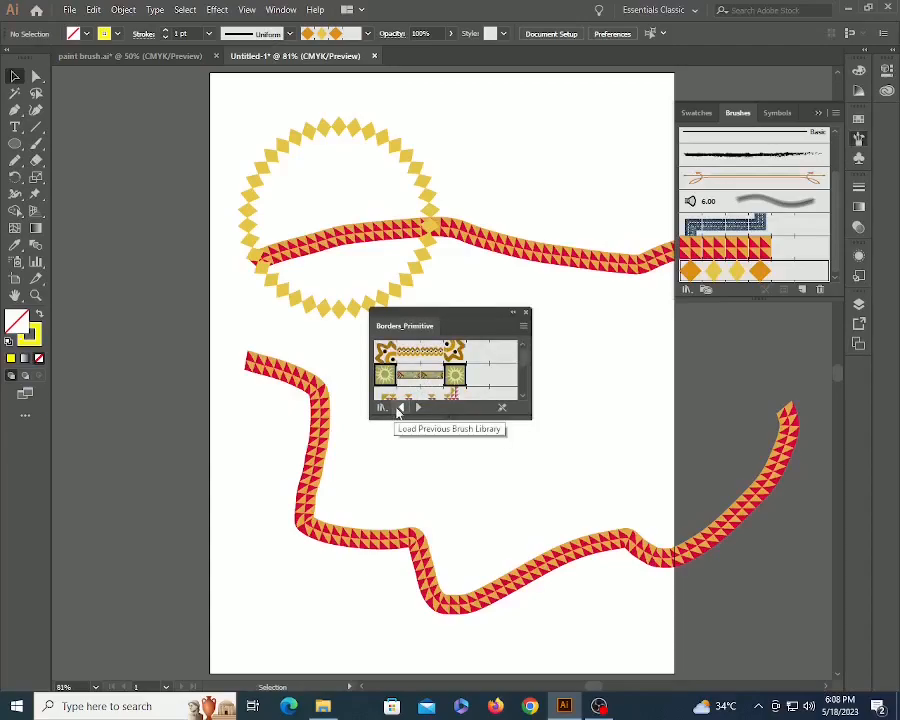
{"action": "left_click", "coordinate": [400, 408]}
{"action": "left_click", "coordinate": [420, 351]}
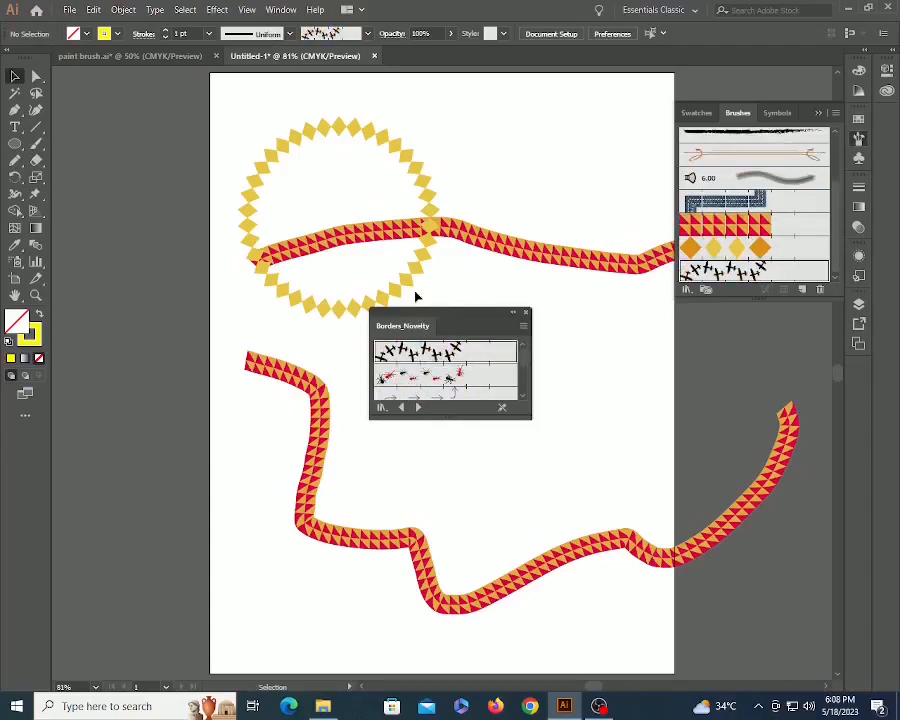
{"action": "left_click", "coordinate": [413, 280]}
{"action": "left_click", "coordinate": [426, 354]}
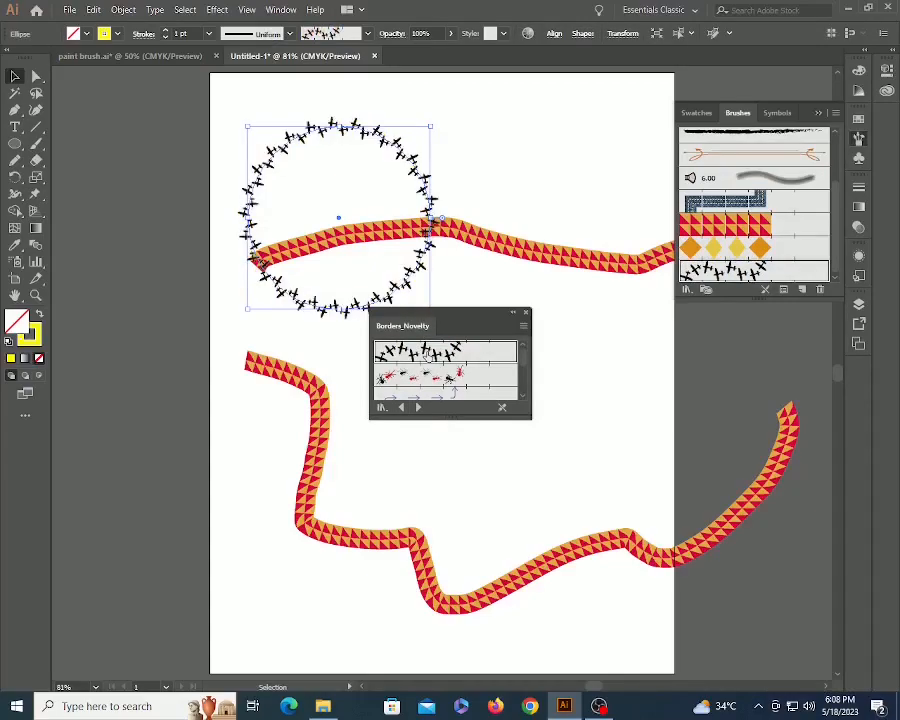
{"action": "left_click", "coordinate": [140, 130]}
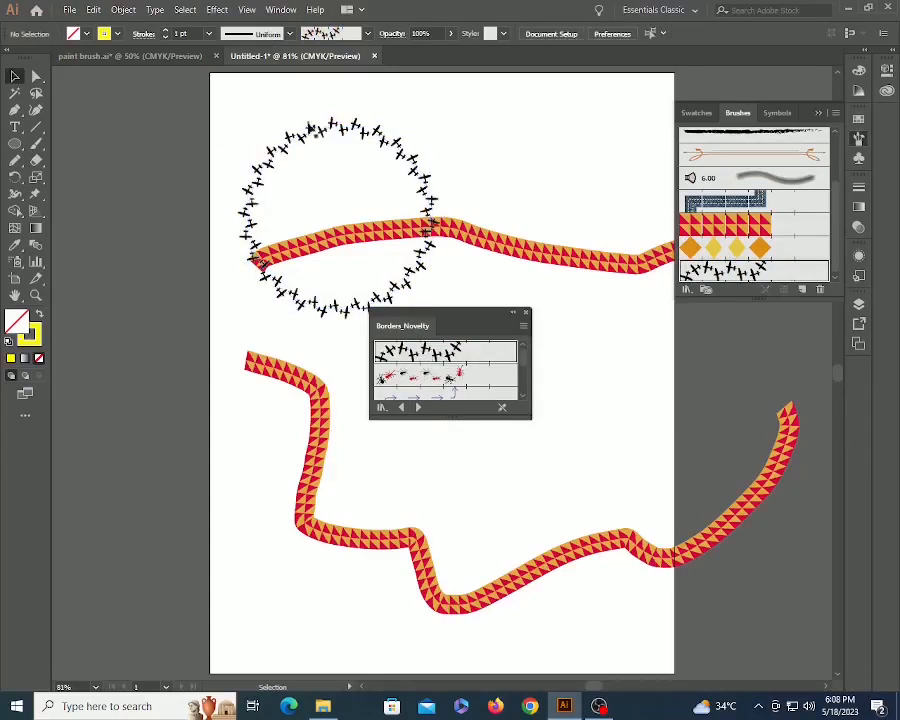
{"action": "key", "text": "z"}
{"action": "left_click_drag", "start_coordinate": [307, 141], "coordinate": [479, 196]}
{"action": "key", "text": "v"}
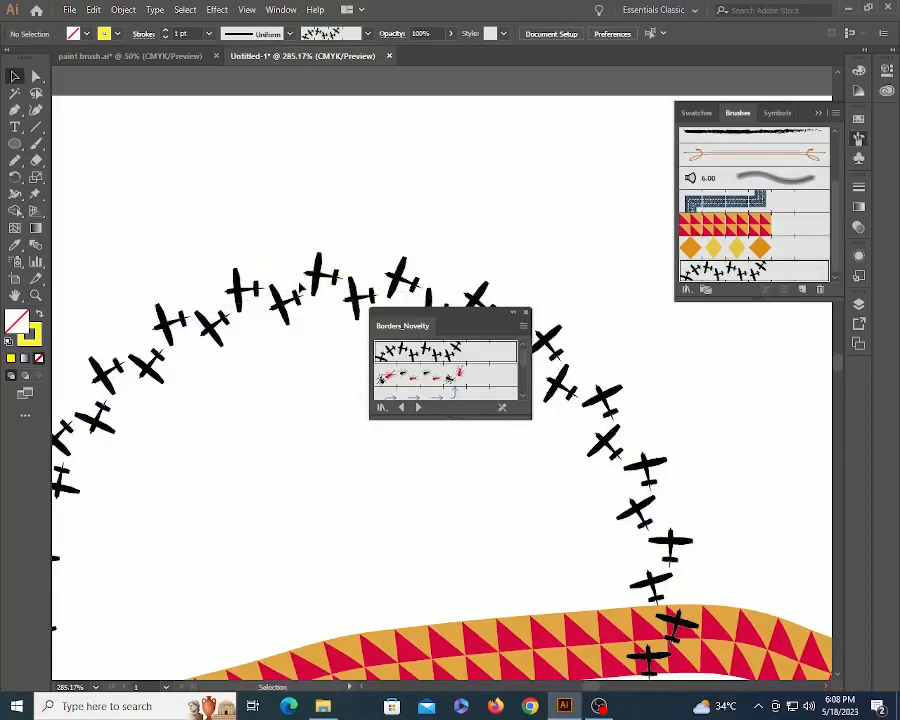
{"action": "left_click", "coordinate": [318, 284]}
Delete all artwork on the artboard and close the Borders_Novelty brush library
{"action": "key", "text": "ctrl+0"}
{"action": "key", "text": "ctrl+a"}
{"action": "key", "text": "Delete"}
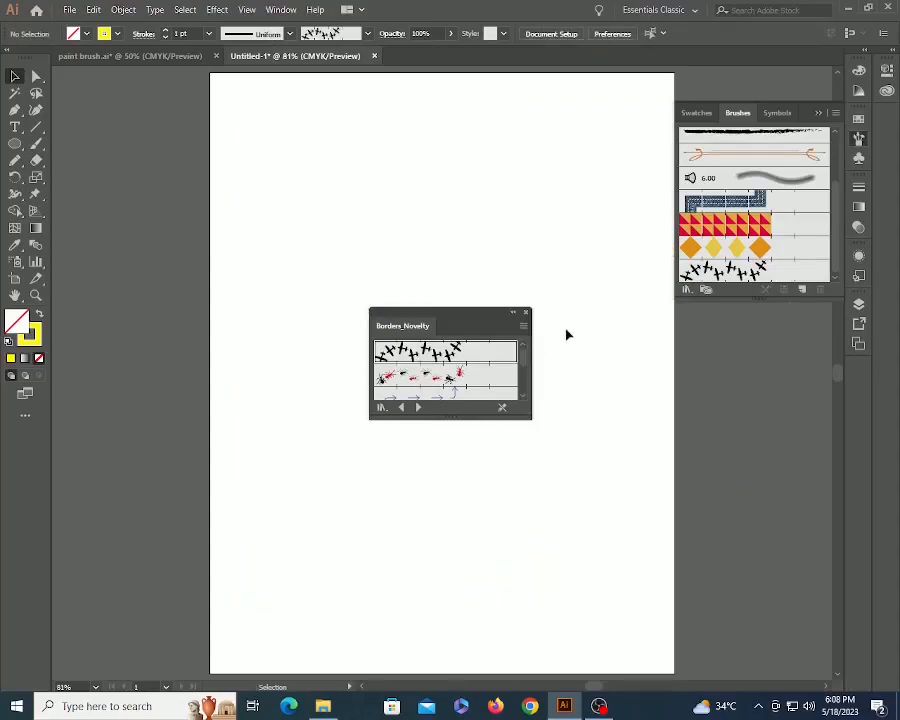
{"action": "left_click", "coordinate": [527, 315]}
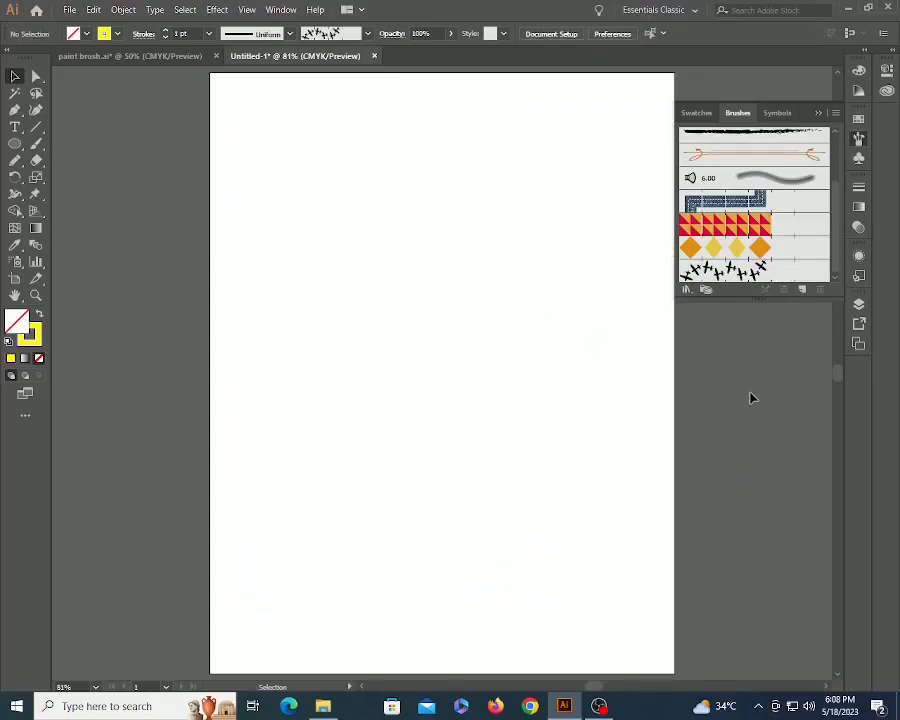
Create a new calligraphic brush with a -45° angle, reduced roundness and a size of 29 pt
{"action": "left_click", "coordinate": [802, 290]}
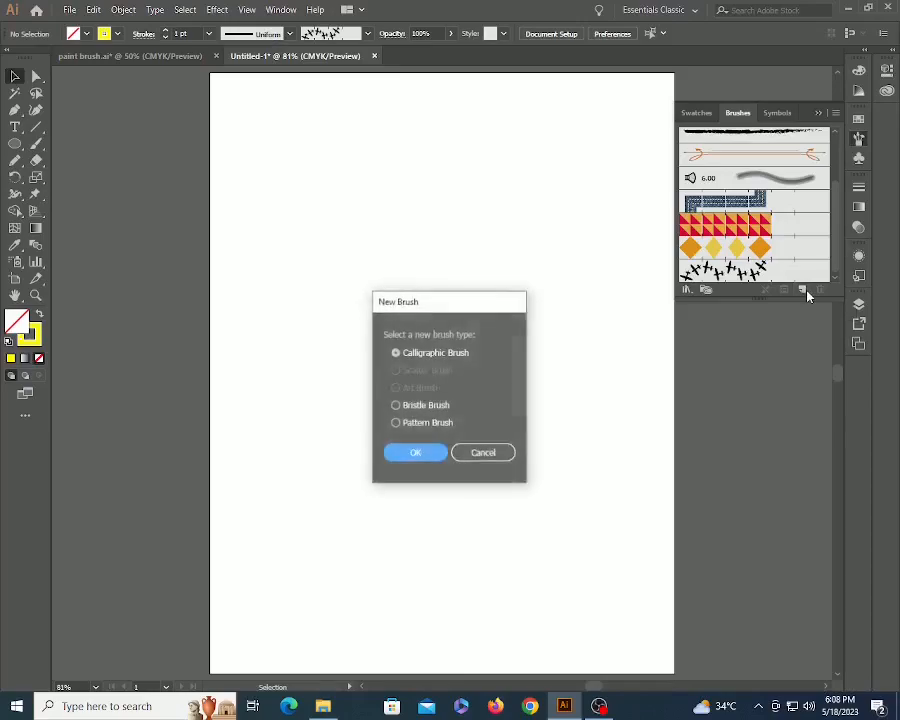
{"action": "left_click", "coordinate": [410, 455]}
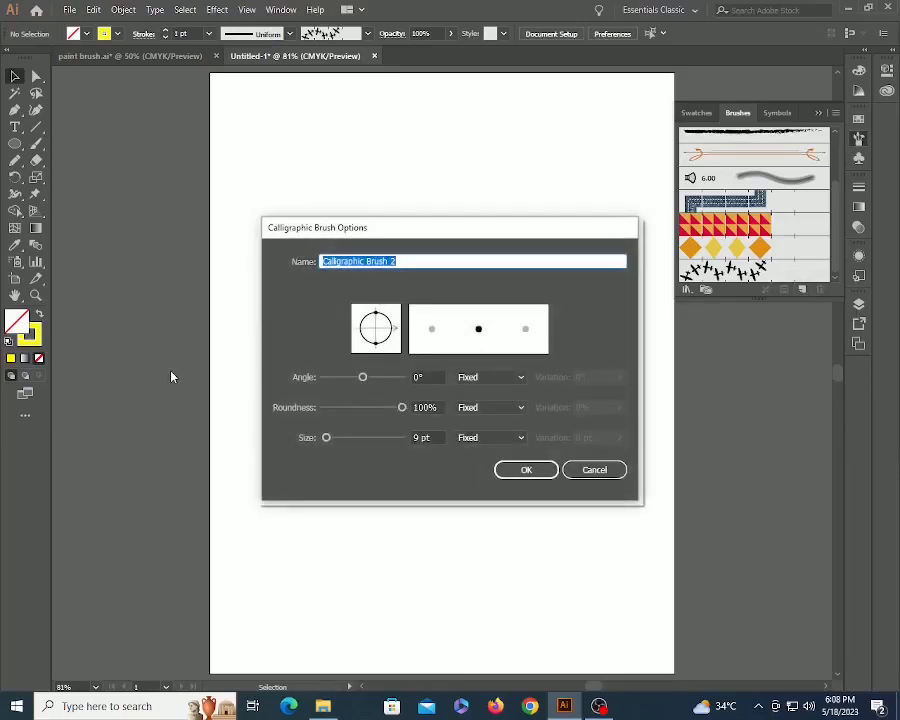
{"action": "left_click_drag", "start_coordinate": [363, 380], "coordinate": [343, 382]}
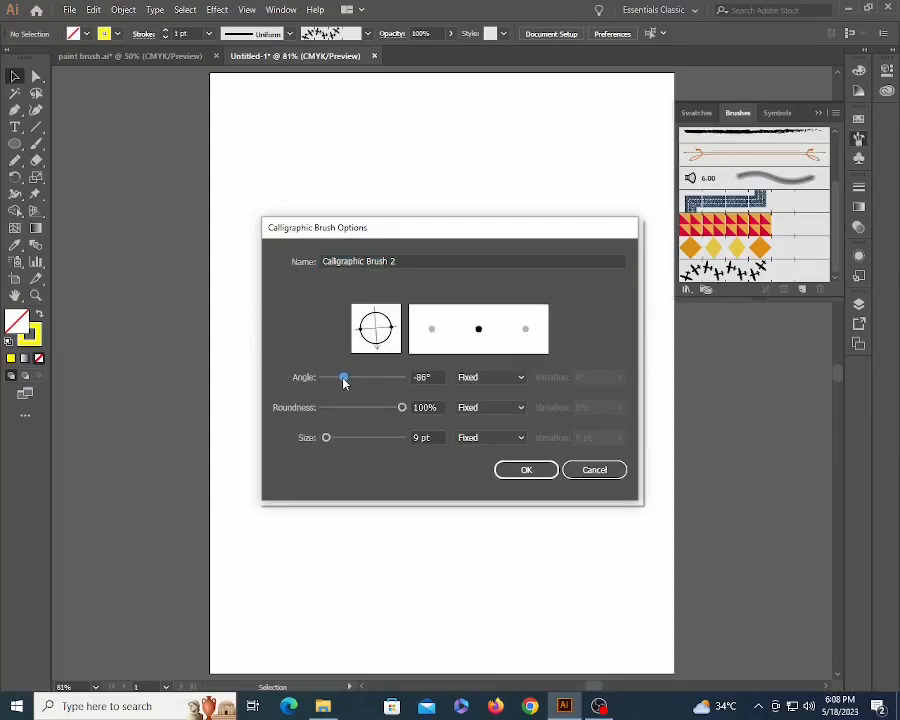
{"action": "left_click", "coordinate": [414, 377]}
{"action": "type", "text": "-45"}
{"action": "key", "text": "Tab"}
{"action": "key", "text": "Tab"}
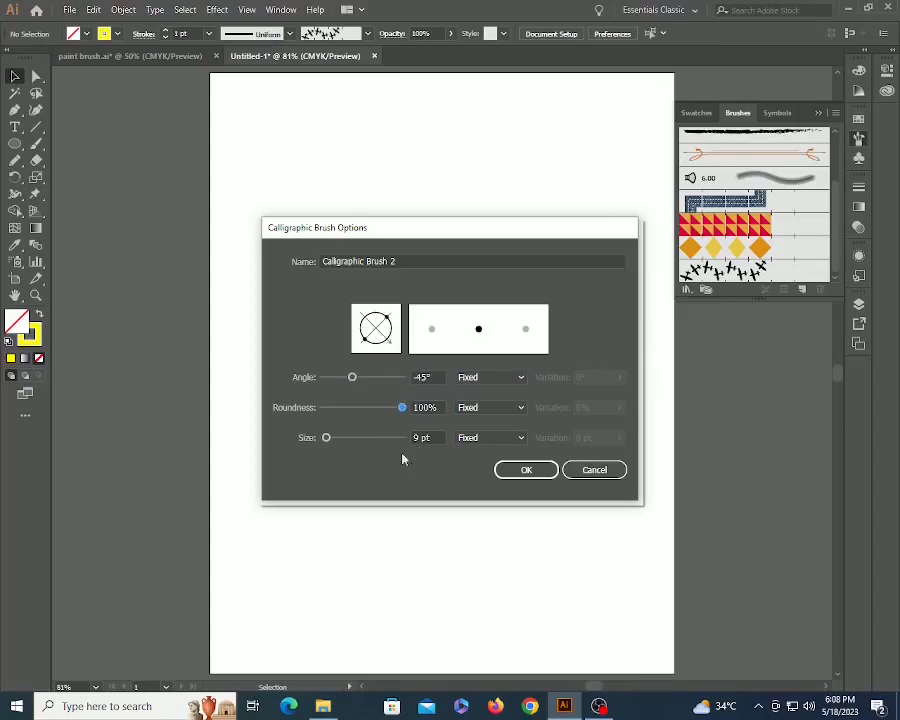
{"action": "mouse_move", "coordinate": [376, 411]}
{"action": "left_mouse_down"}
{"action": "mouse_move", "coordinate": [360, 406]}
{"action": "mouse_move", "coordinate": [334, 438]}
{"action": "left_mouse_up"}
{"action": "left_click", "coordinate": [510, 472]}
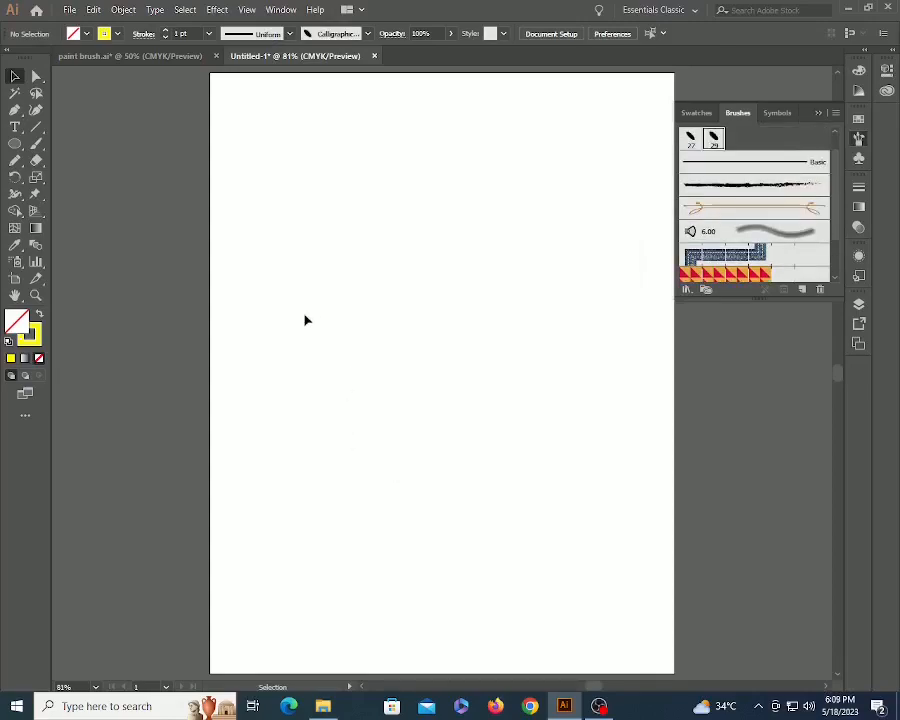
Paint a stepped Paintbrush stroke with the new calligraphic brush and a wavy Blob Brush stroke below it, keeping the Blob Brush options
{"action": "key", "text": "b"}
{"action": "mouse_move", "coordinate": [287, 287]}
{"action": "left_mouse_down"}
{"action": "mouse_move", "coordinate": [314, 266]}
{"action": "mouse_move", "coordinate": [403, 356]}
{"action": "mouse_move", "coordinate": [643, 448]}
{"action": "mouse_move", "coordinate": [710, 428]}
{"action": "left_mouse_up"}
{"action": "key", "text": "shift+b"}
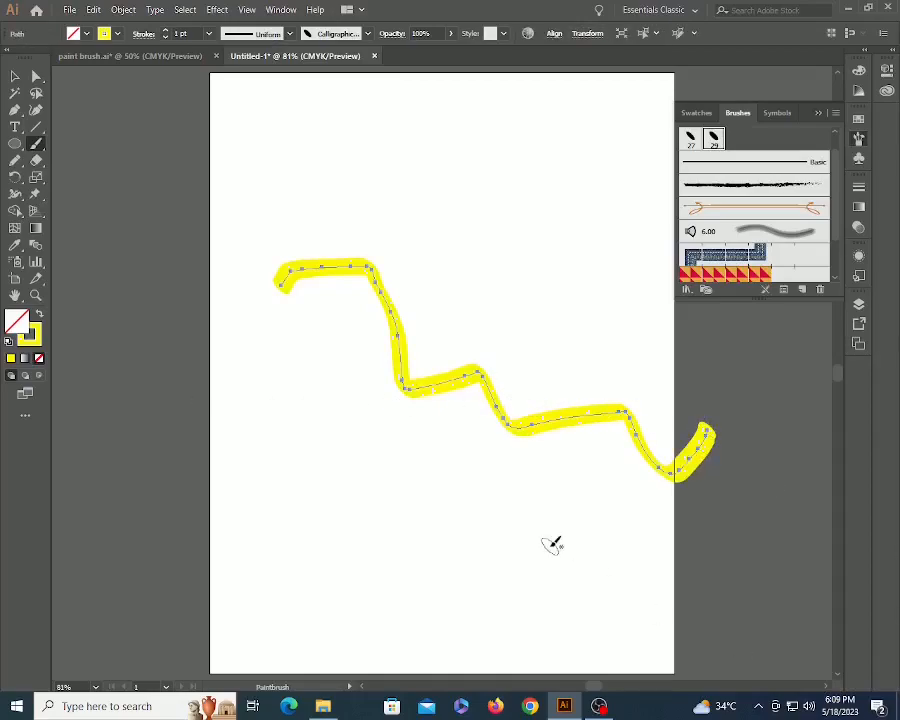
{"action": "double_click", "coordinate": [36, 143]}
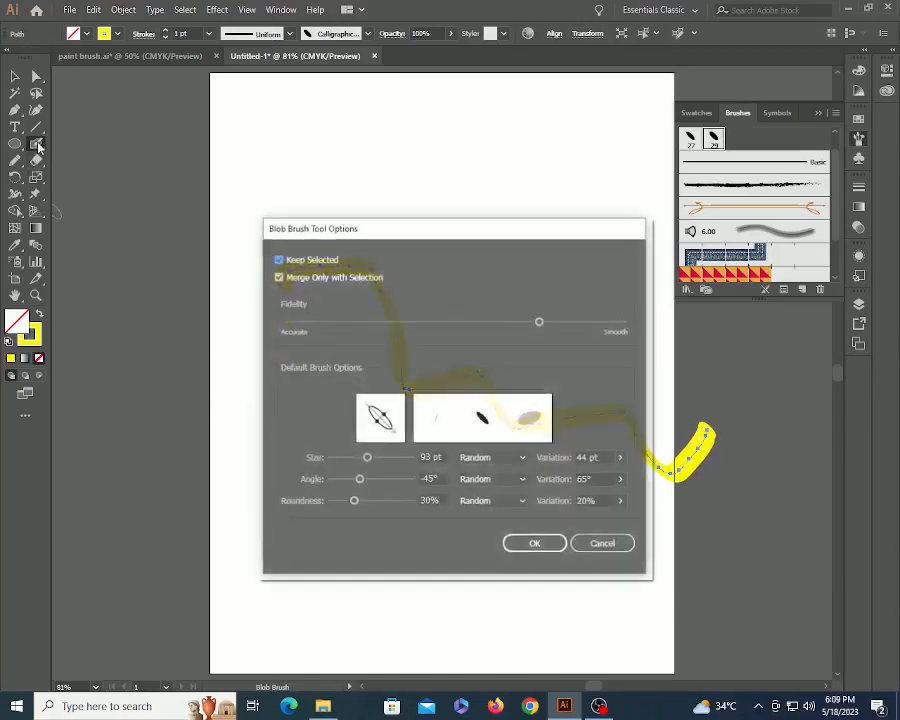
{"action": "left_click", "coordinate": [535, 545]}
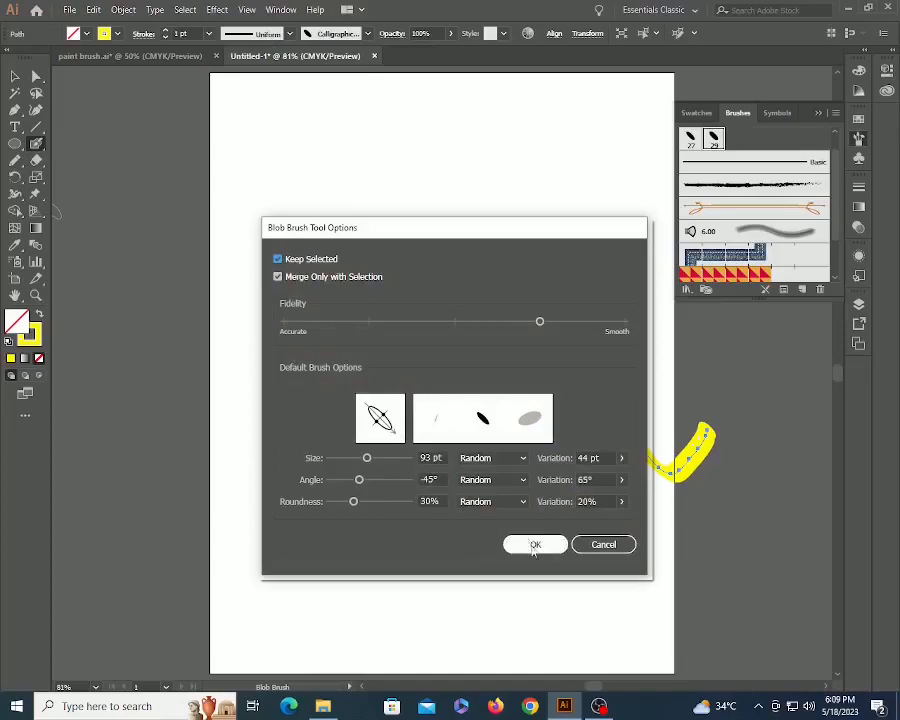
{"action": "mouse_move", "coordinate": [246, 527]}
{"action": "left_mouse_down"}
{"action": "mouse_move", "coordinate": [342, 541]}
{"action": "mouse_move", "coordinate": [629, 604]}
{"action": "mouse_move", "coordinate": [727, 580]}
{"action": "left_mouse_up"}
Show the artwork in Outline view to compare the paths of the Paintbrush and Blob Brush strokes
{"action": "key", "text": "ctrl"}
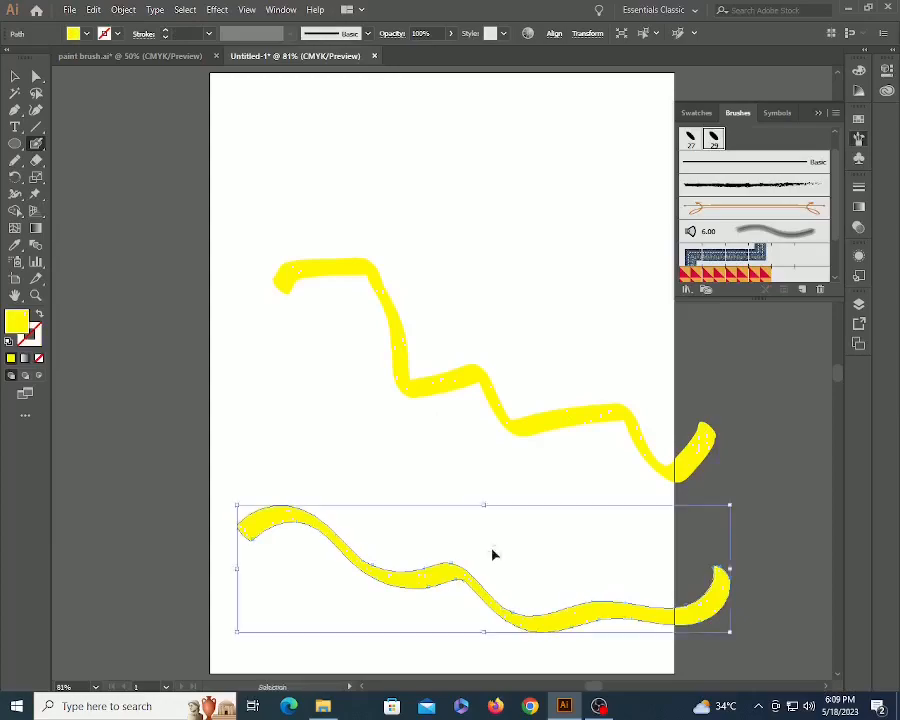
{"action": "key", "text": "ctrl+y"}
{"action": "key", "text": "v"}
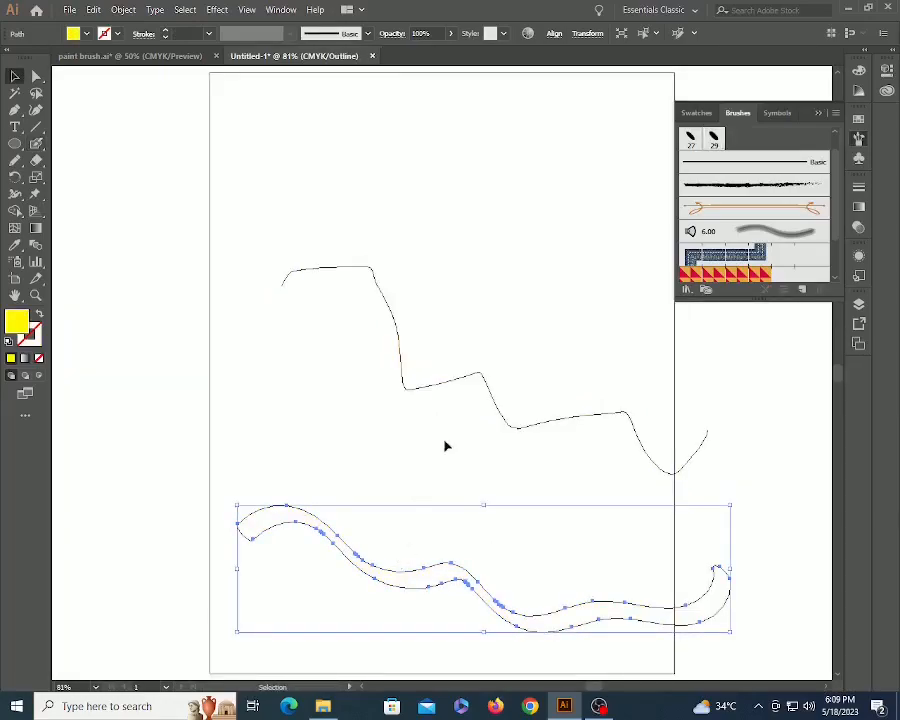
Delete both brush strokes from the artboard
{"action": "key", "text": "a"}
{"action": "key", "text": "ctrl+a"}
{"action": "key", "text": "Delete"}
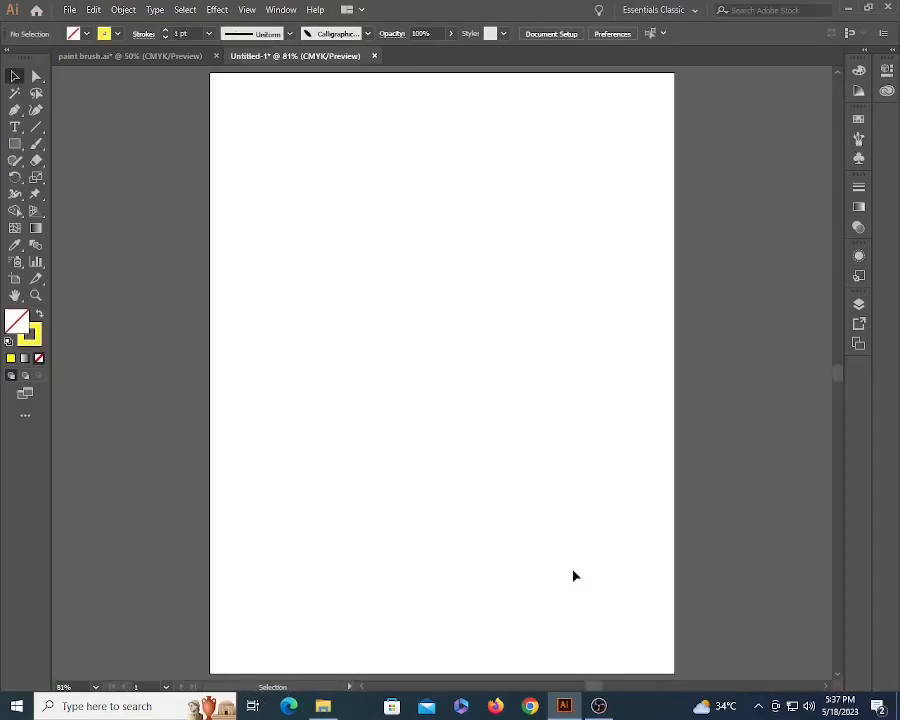